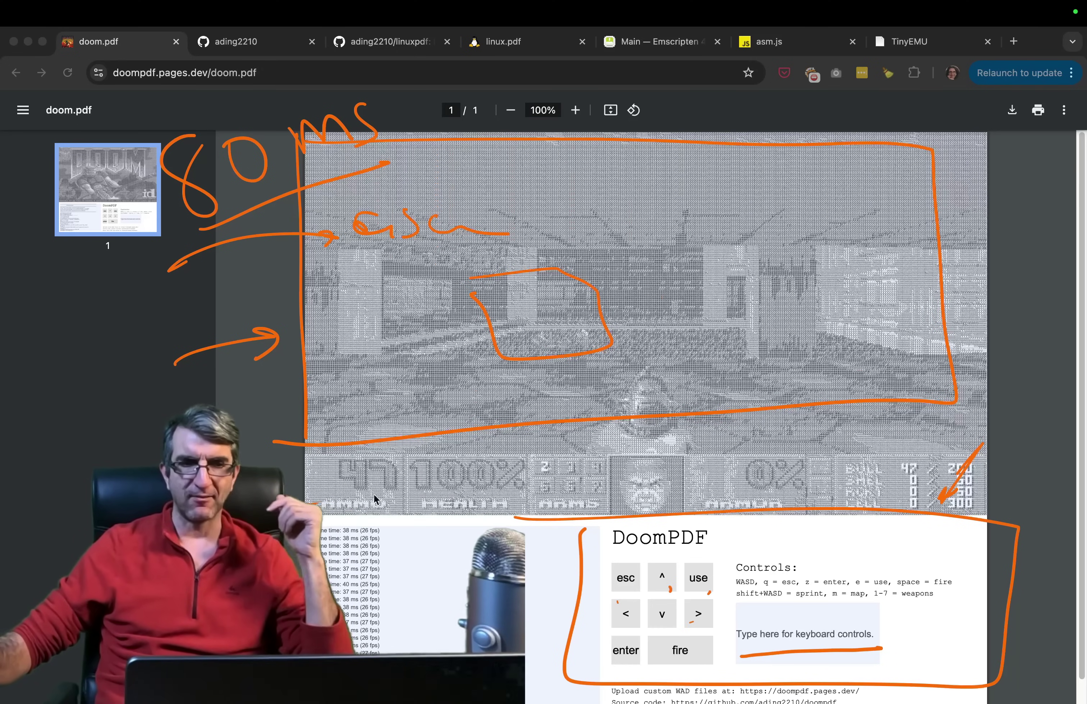
# Step: Handwrite asm.js beside the frame-time log, draw an arrow from it to the game display, and leave annotation mode
pyautogui.moveTo(374, 499); pyautogui.dragTo(354, 615)
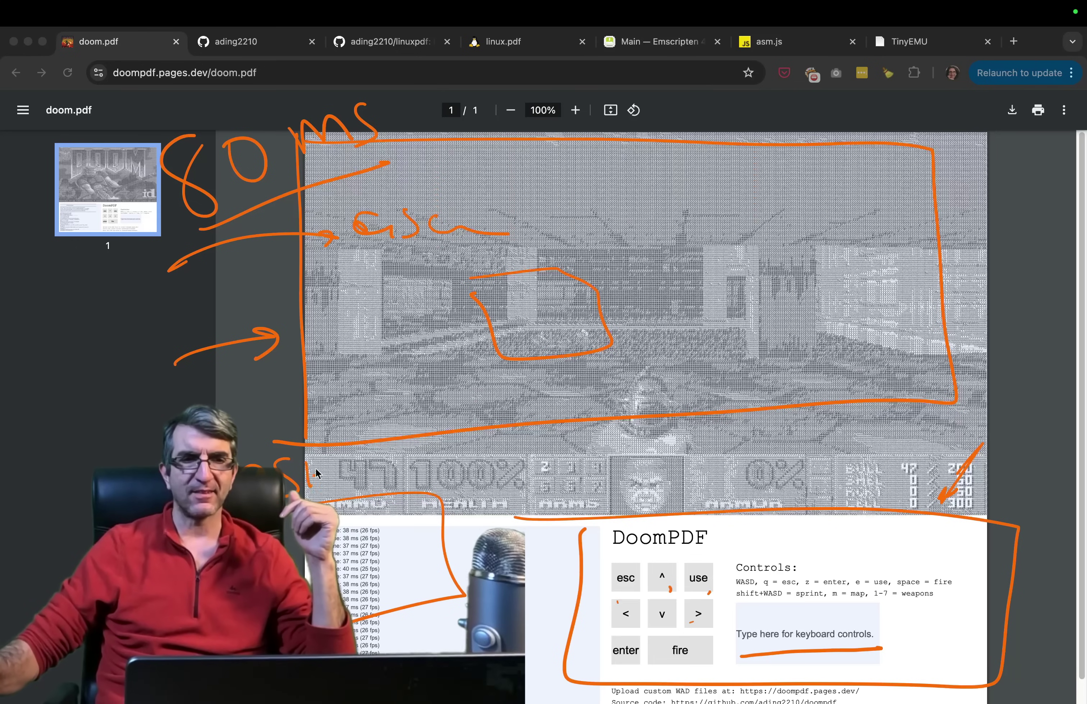
pyautogui.moveTo(316, 473)
pyautogui.mouseDown()
pyautogui.moveTo(373, 448)
pyautogui.moveTo(389, 496)
pyautogui.mouseUp()
pyautogui.moveTo(414, 440); pyautogui.dragTo(397, 478)
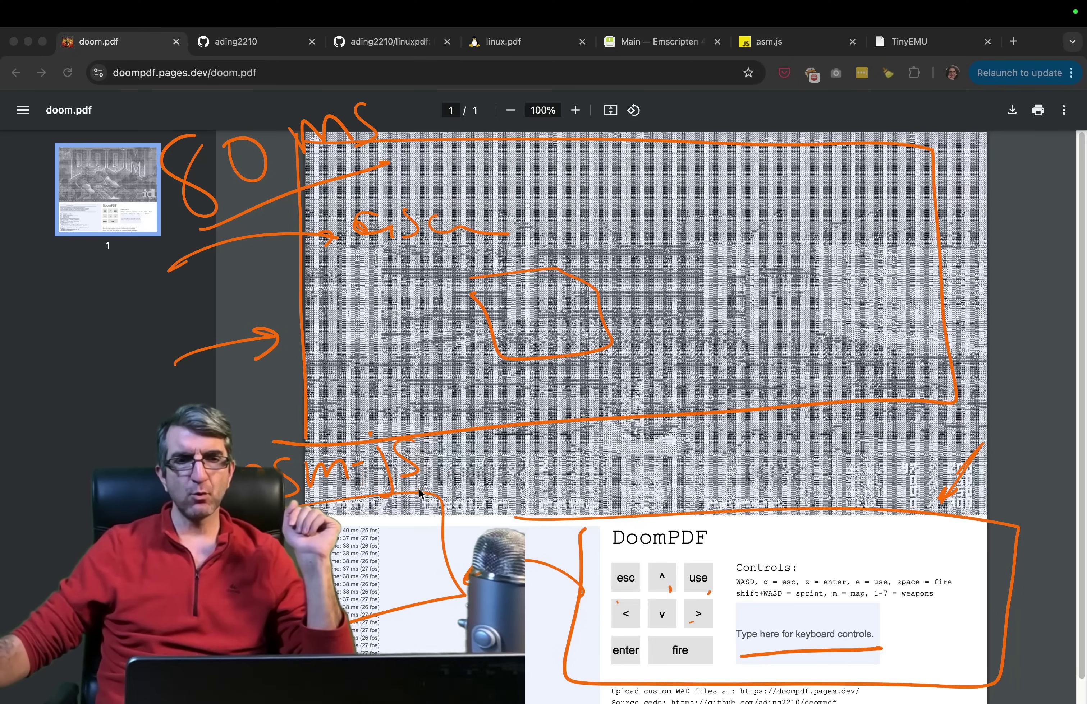
pyautogui.moveTo(419, 495)
pyautogui.mouseDown()
pyautogui.moveTo(525, 473)
pyautogui.moveTo(565, 437)
pyautogui.mouseUp()
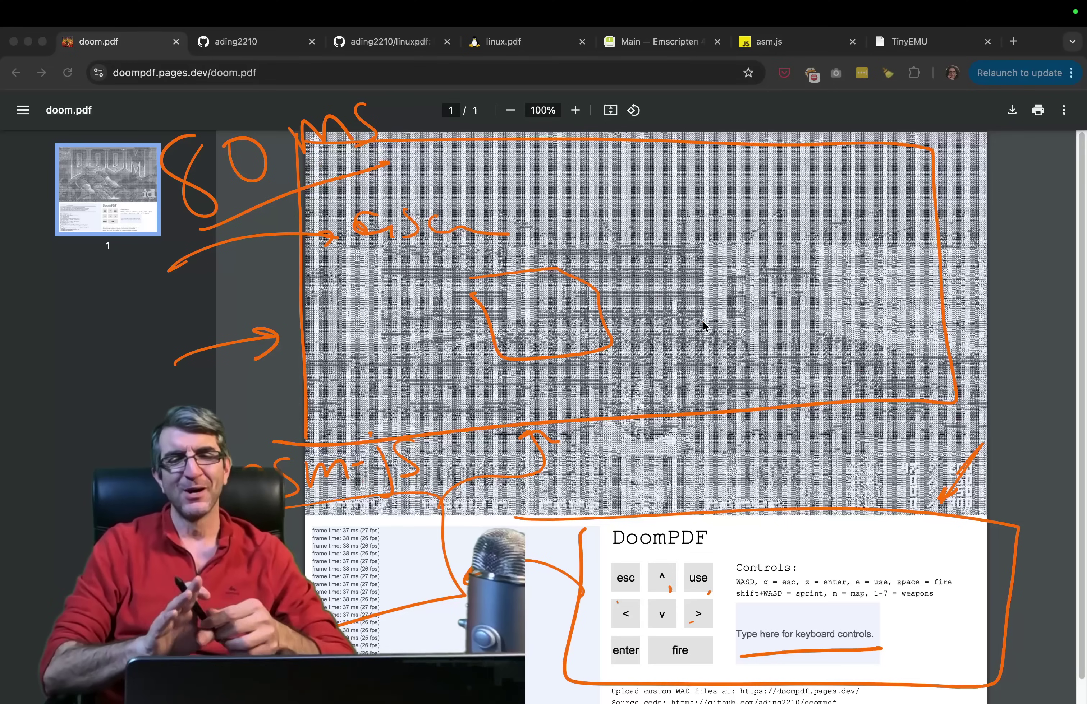
pyautogui.press('Escape')
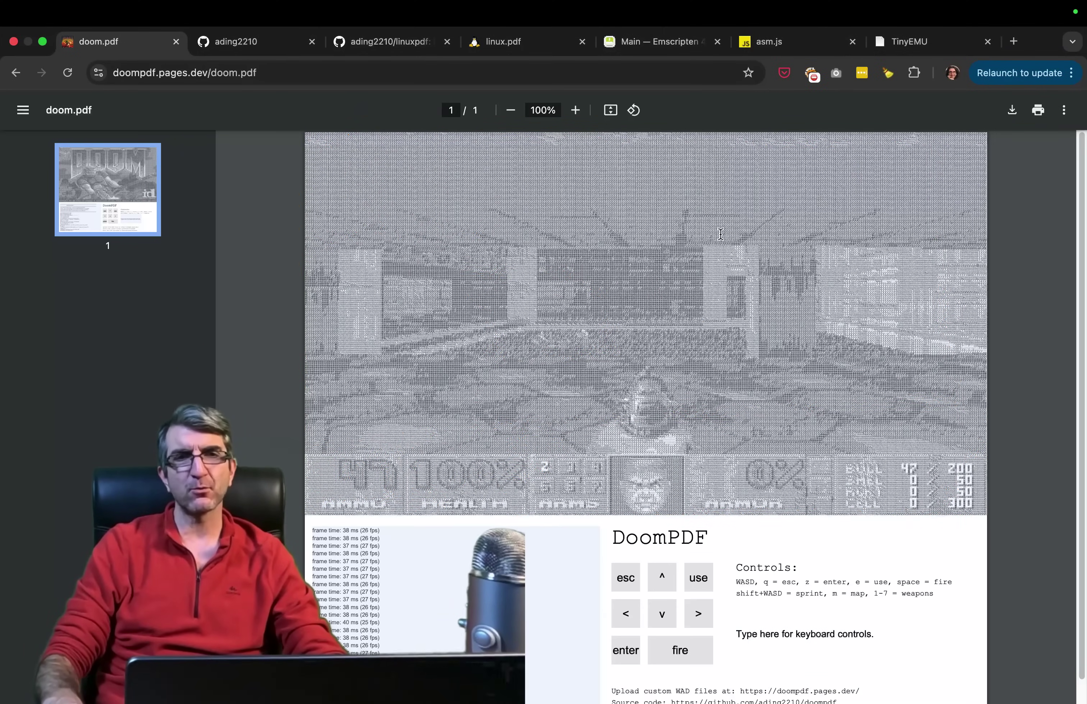
# Step: Show the TinyEMU page and clear all the old annotation drawings over it
pyautogui.click(510, 42)
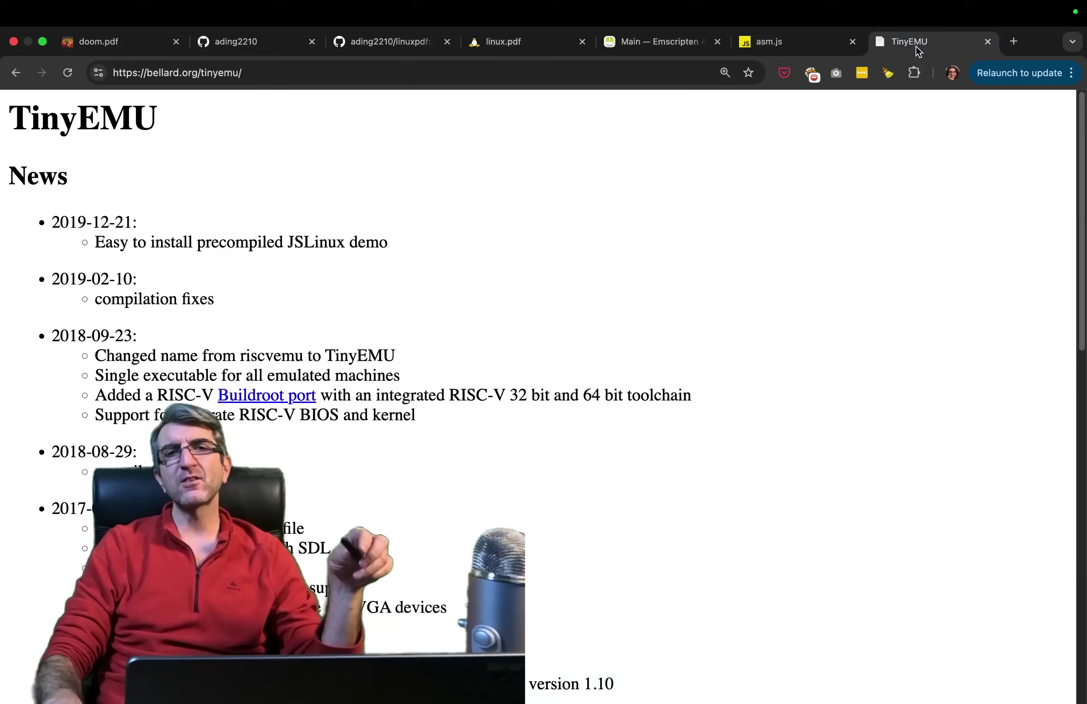
pyautogui.click(915, 44)
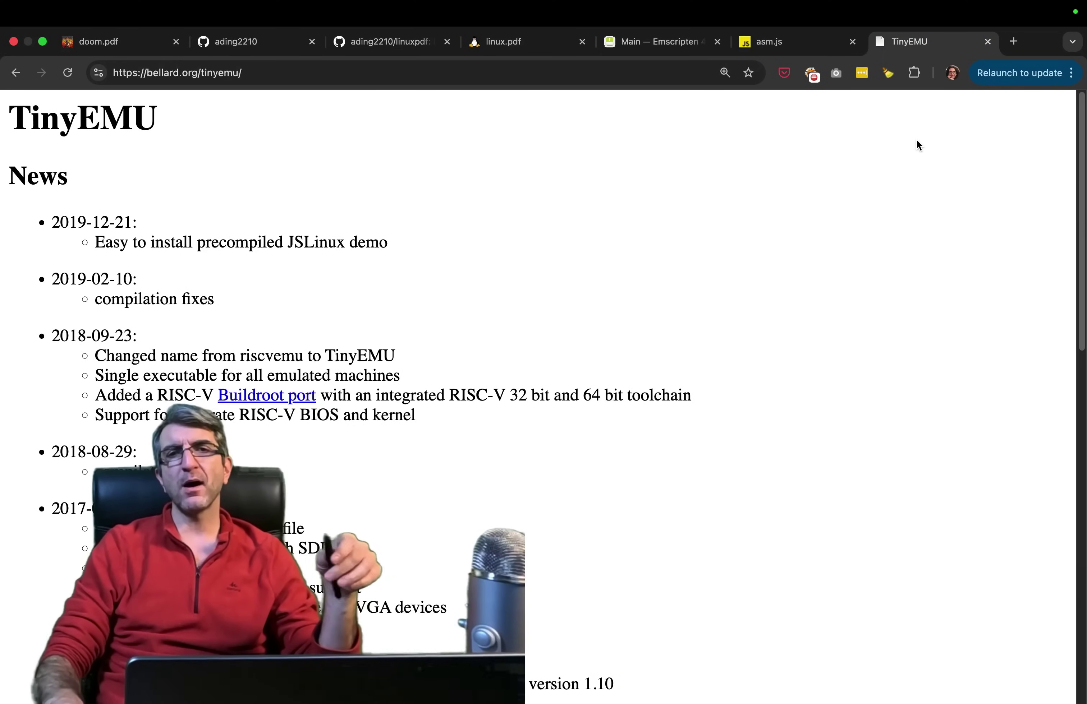
pyautogui.hotkey('ctrl', 'shift', 'a')
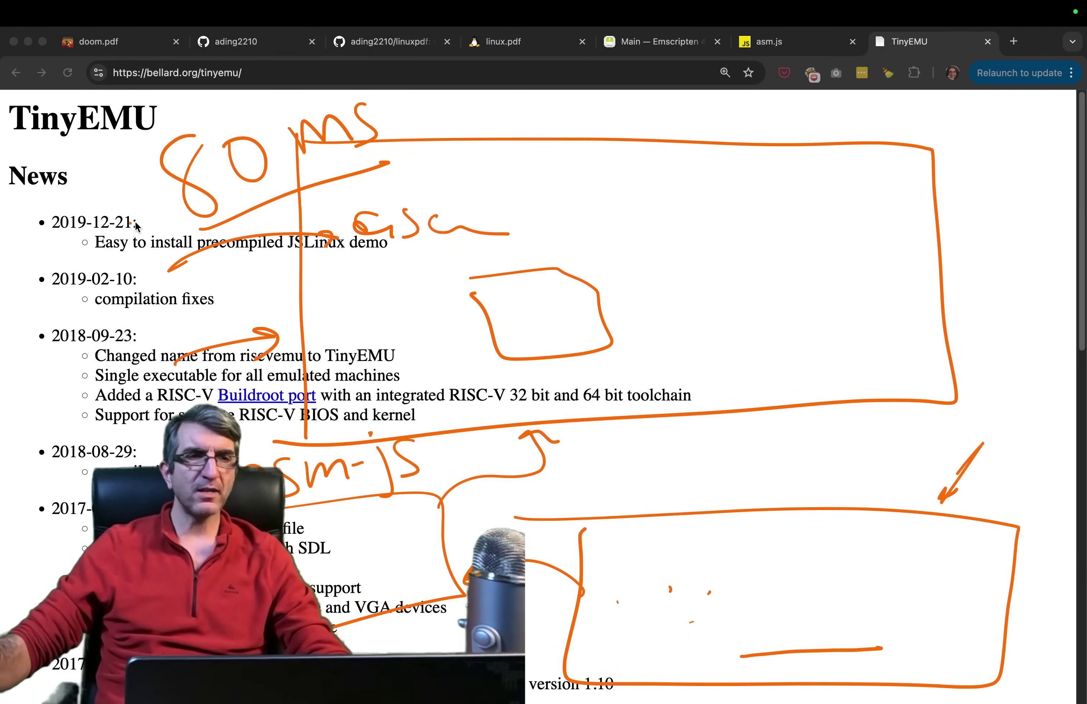
pyautogui.press('BackSpace')
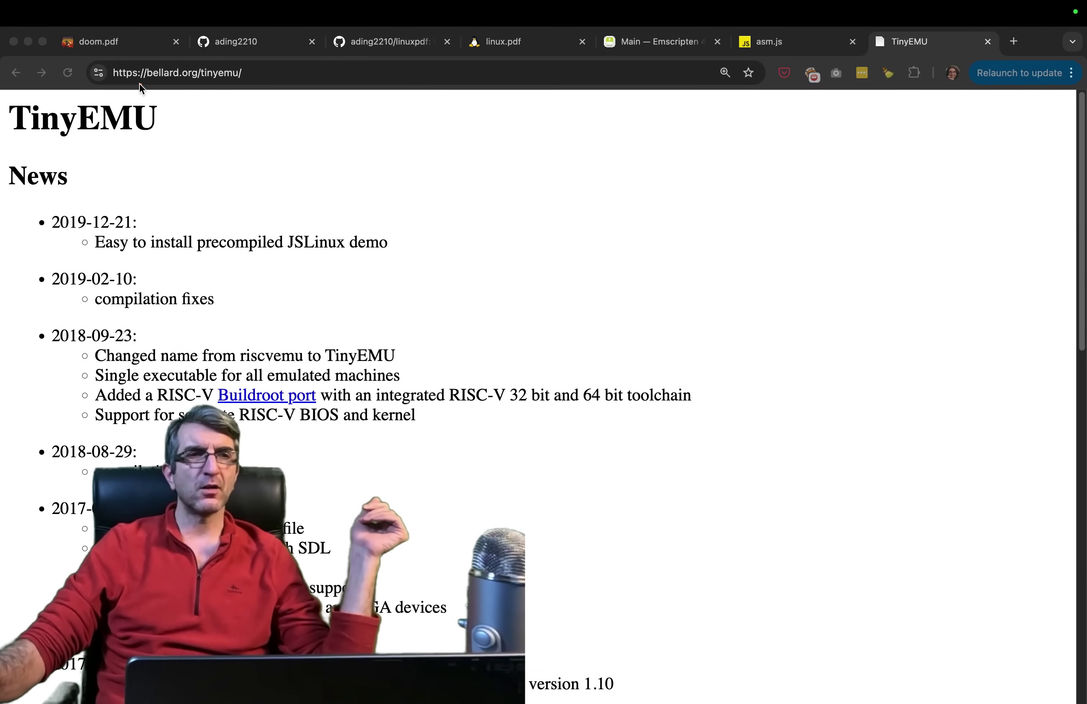
# Step: Underline the bellard domain in the TinyEMU page's address and leave annotation mode
pyautogui.moveTo(139, 85); pyautogui.dragTo(186, 82)
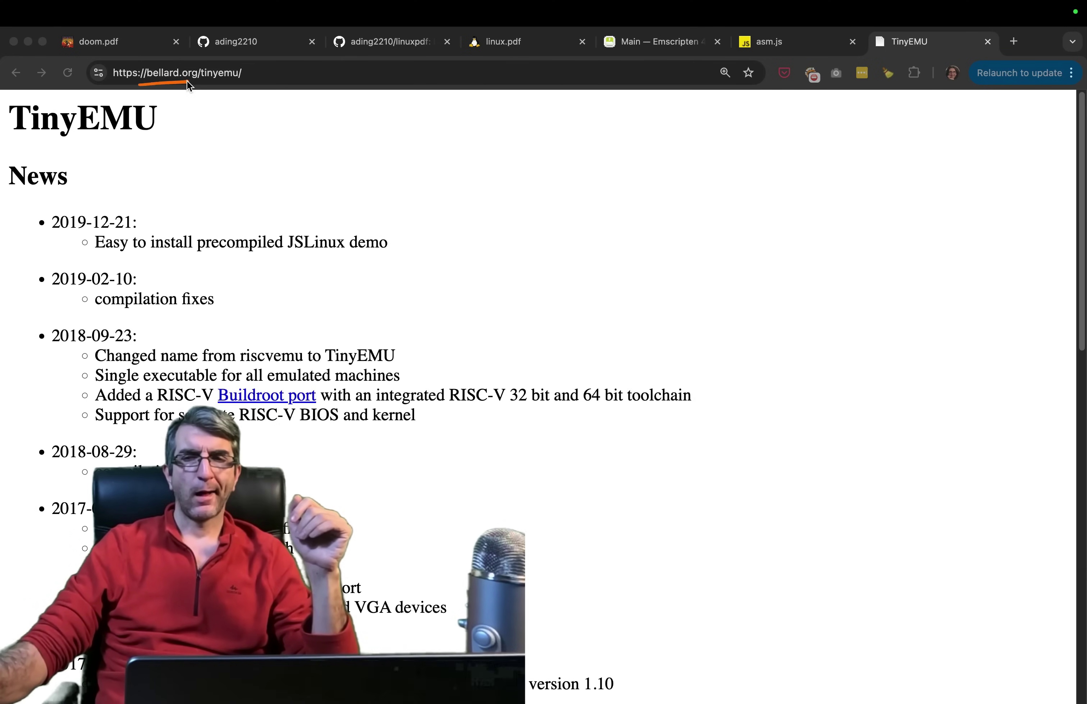
pyautogui.hotkey('alt', 'shift', 'a')
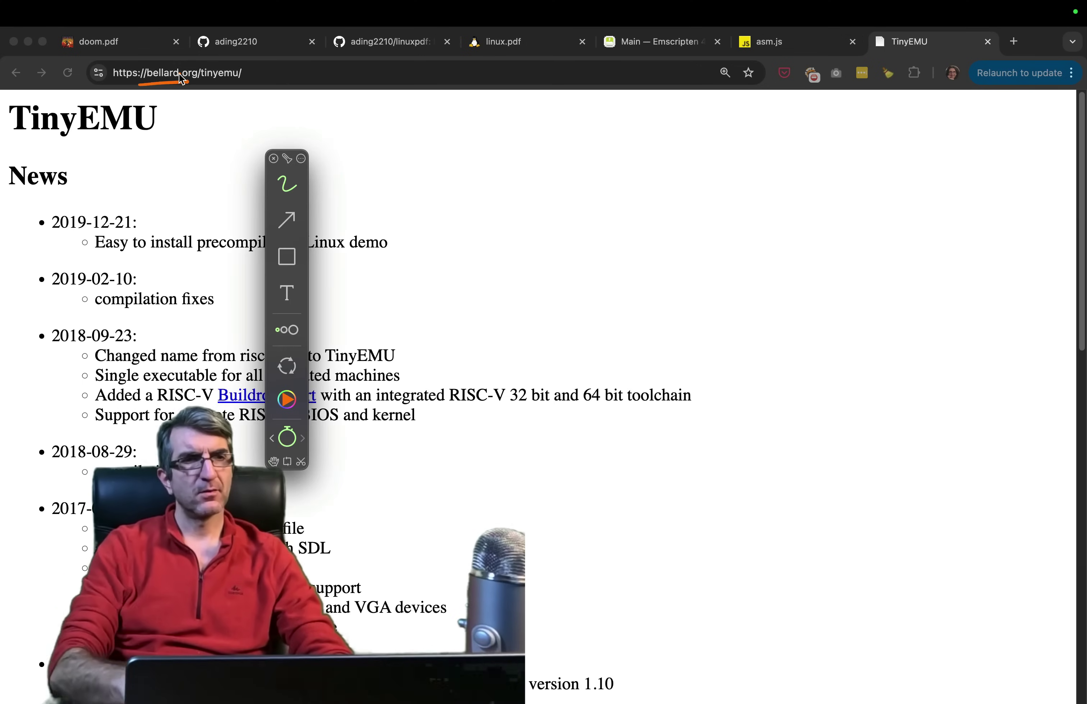
pyautogui.press('Escape')
# Step: Search the web for "bellard programmer" in a new tab, view the overview, and return to the TinyEMU page
pyautogui.press('super+t')
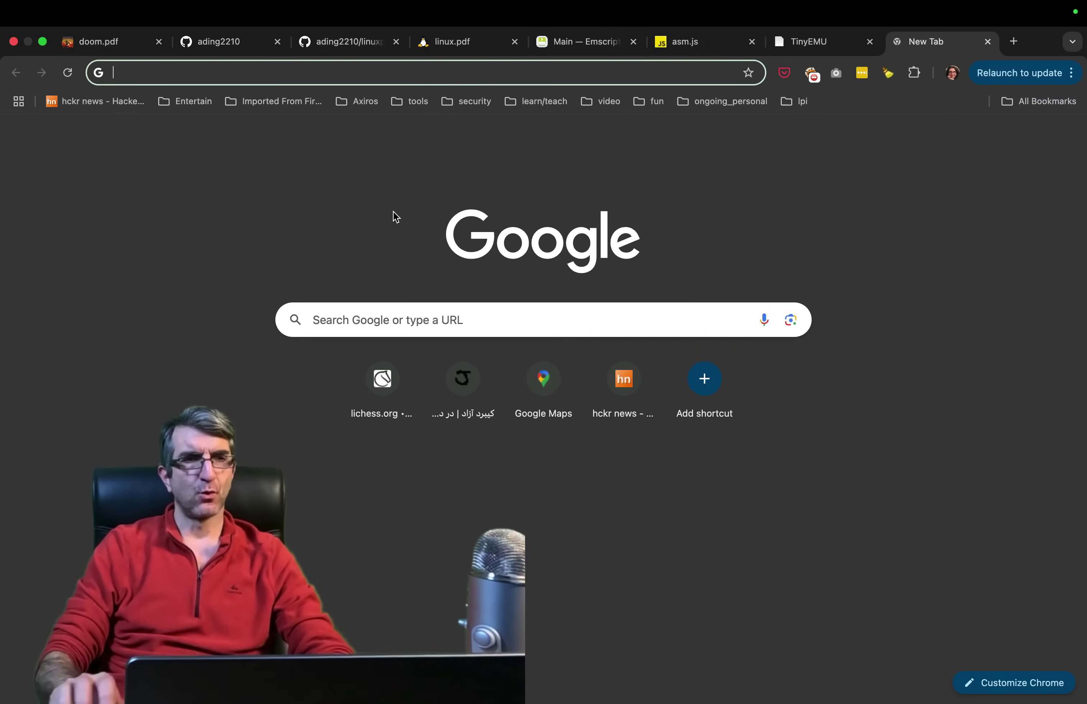
pyautogui.write('bellard p')
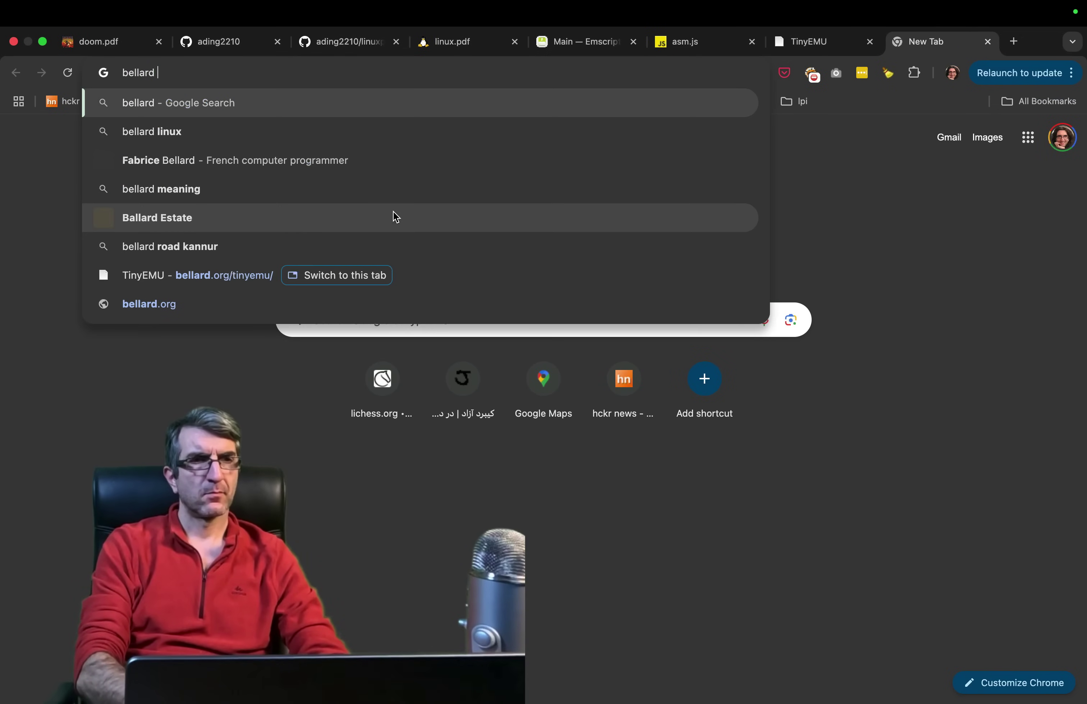
pyautogui.write('rogram')
pyautogui.press('Return')
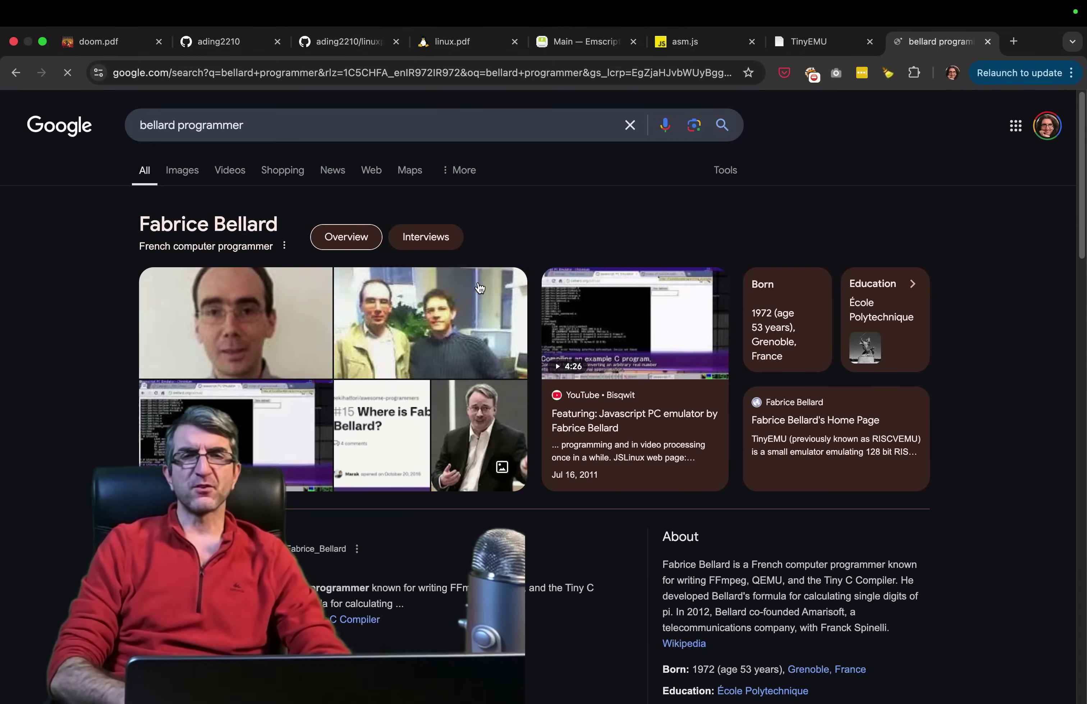
pyautogui.press('super+w')
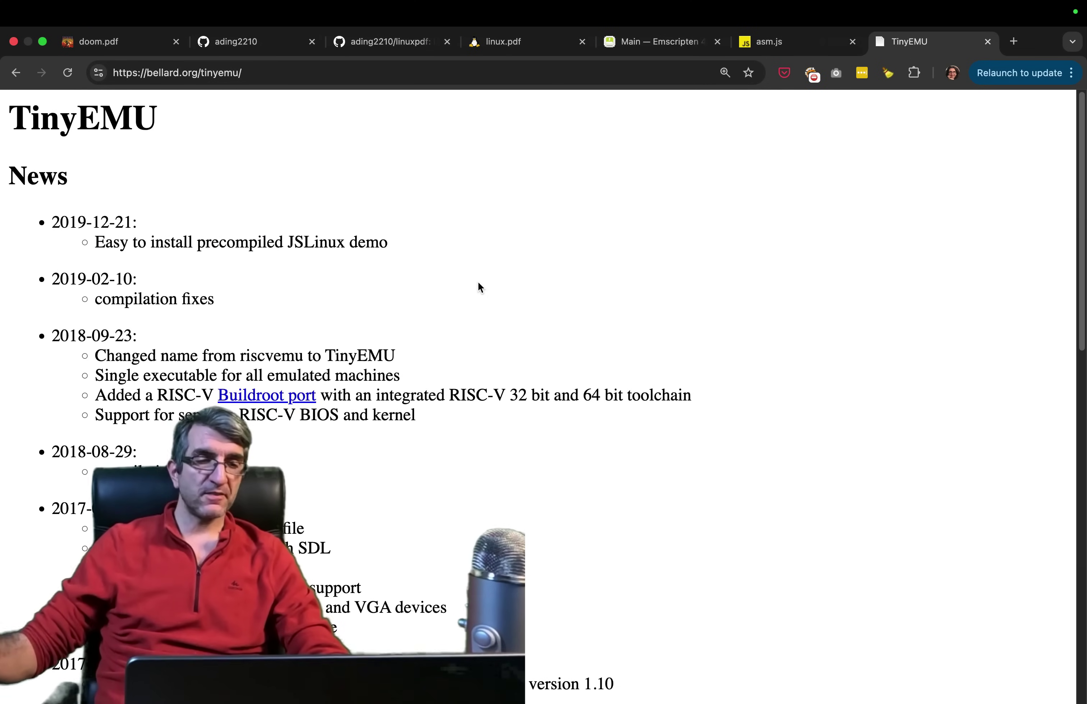
# Step: Handwrite QEMU in the blank area beside the TinyEMU heading and underline it
pyautogui.moveTo(327, 128)
pyautogui.mouseDown()
pyautogui.moveTo(318, 132)
pyautogui.moveTo(359, 196)
pyautogui.mouseUp()
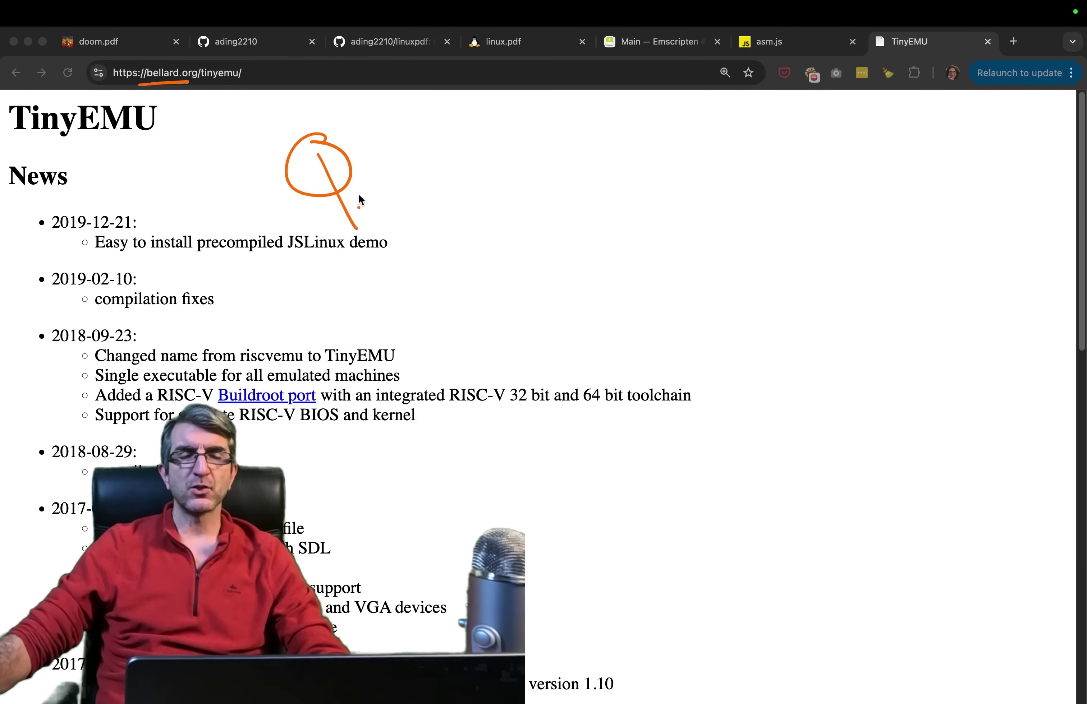
pyautogui.moveTo(554, 157); pyautogui.dragTo(553, 138)
pyautogui.moveTo(309, 241); pyautogui.dragTo(585, 233)
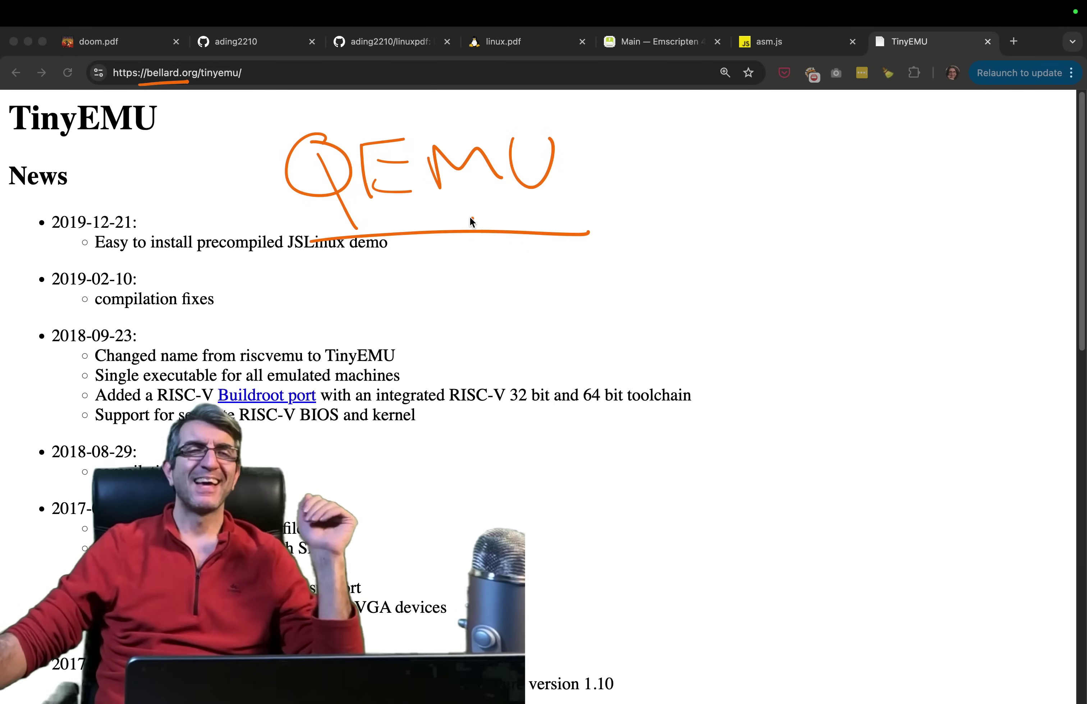
pyautogui.click(455, 190)
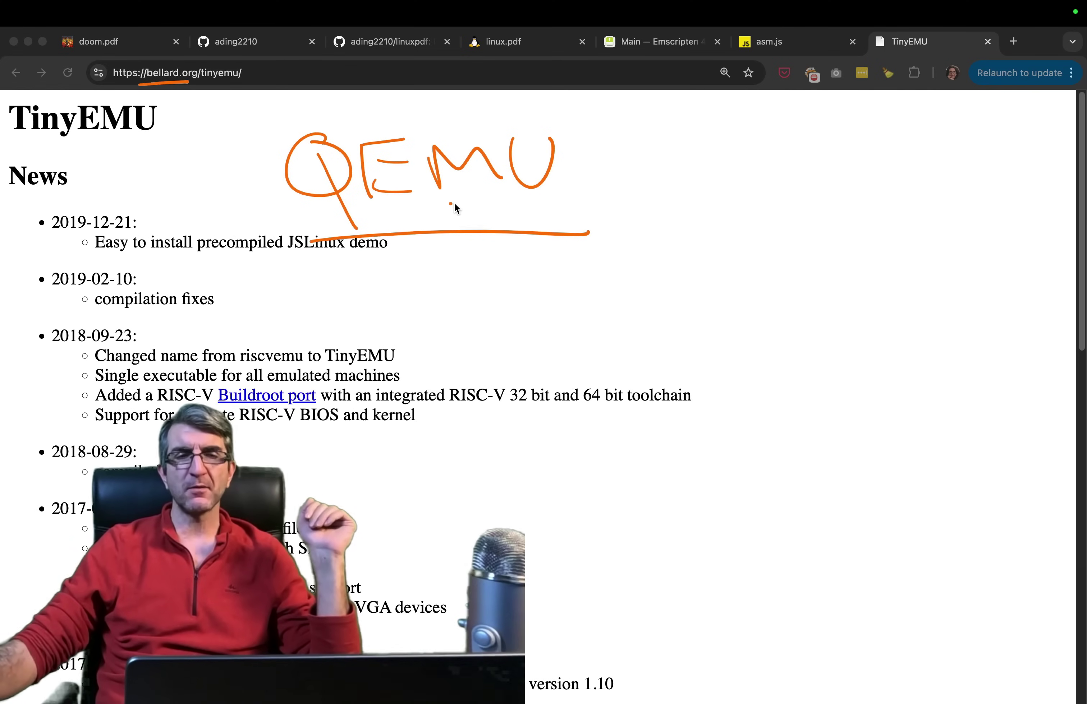
# Step: Handwrite FFmpeg beside QEMU, underline it, and draw an upward arrow pointing at it
pyautogui.moveTo(651, 155)
pyautogui.mouseDown()
pyautogui.moveTo(674, 216)
pyautogui.moveTo(699, 144)
pyautogui.mouseUp()
pyautogui.moveTo(665, 186); pyautogui.dragTo(697, 189)
pyautogui.moveTo(712, 153); pyautogui.dragTo(726, 188)
pyautogui.click(728, 192)
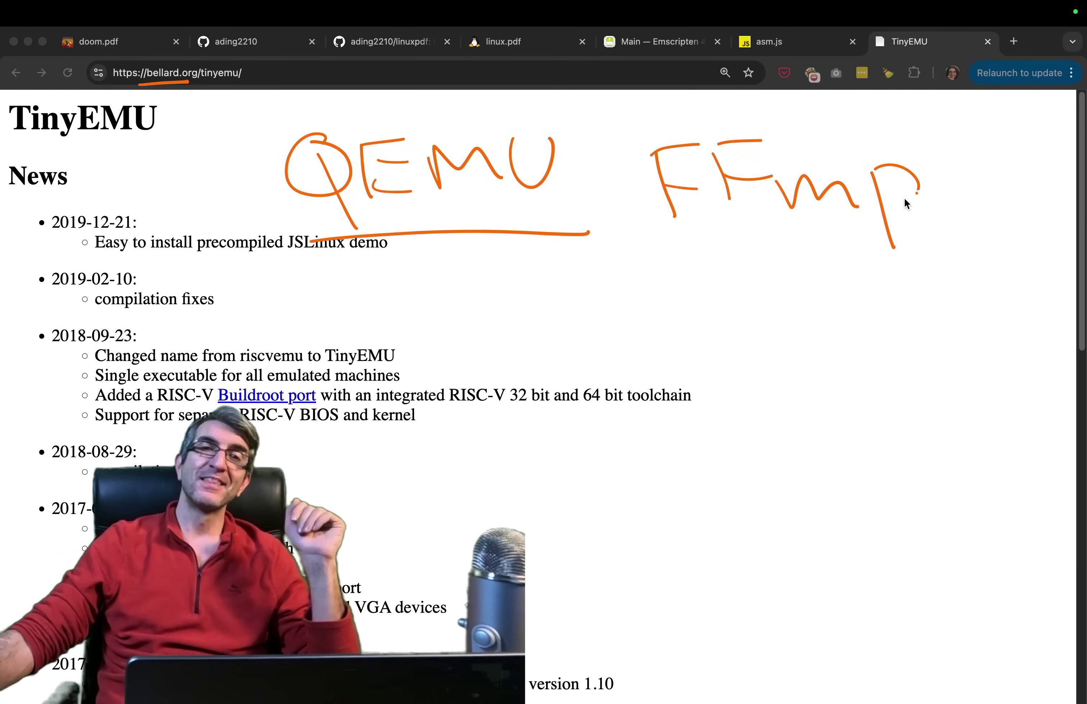
pyautogui.moveTo(965, 202); pyautogui.dragTo(972, 221)
pyautogui.moveTo(647, 259); pyautogui.dragTo(944, 300)
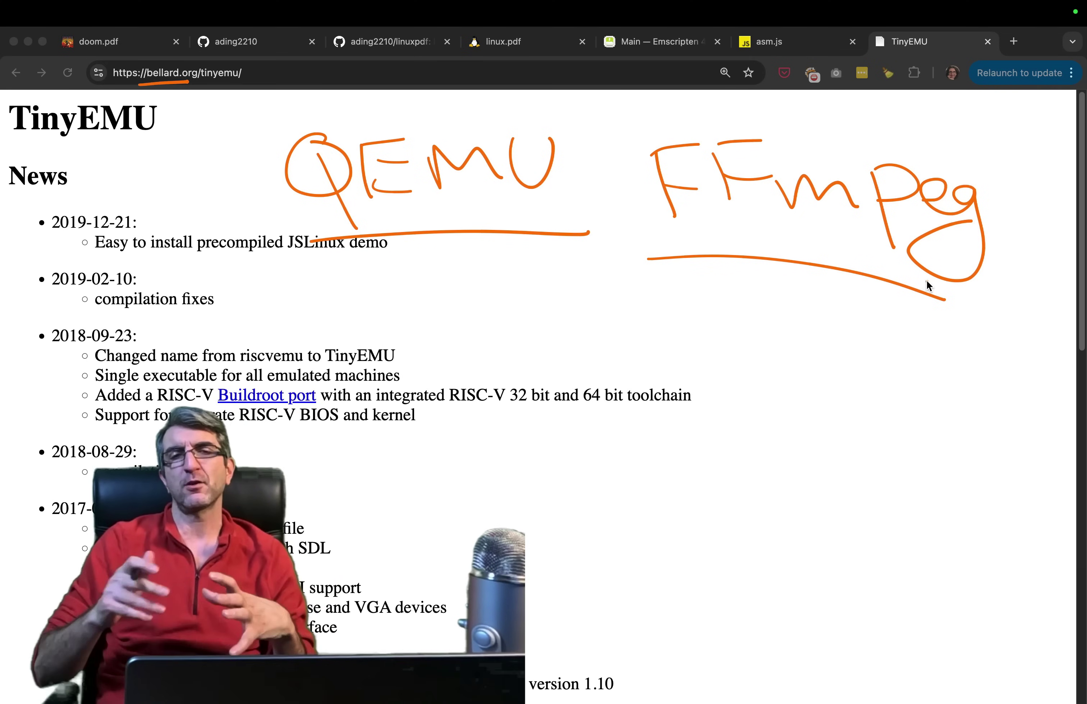
pyautogui.moveTo(765, 271); pyautogui.dragTo(774, 340)
pyautogui.click(778, 275)
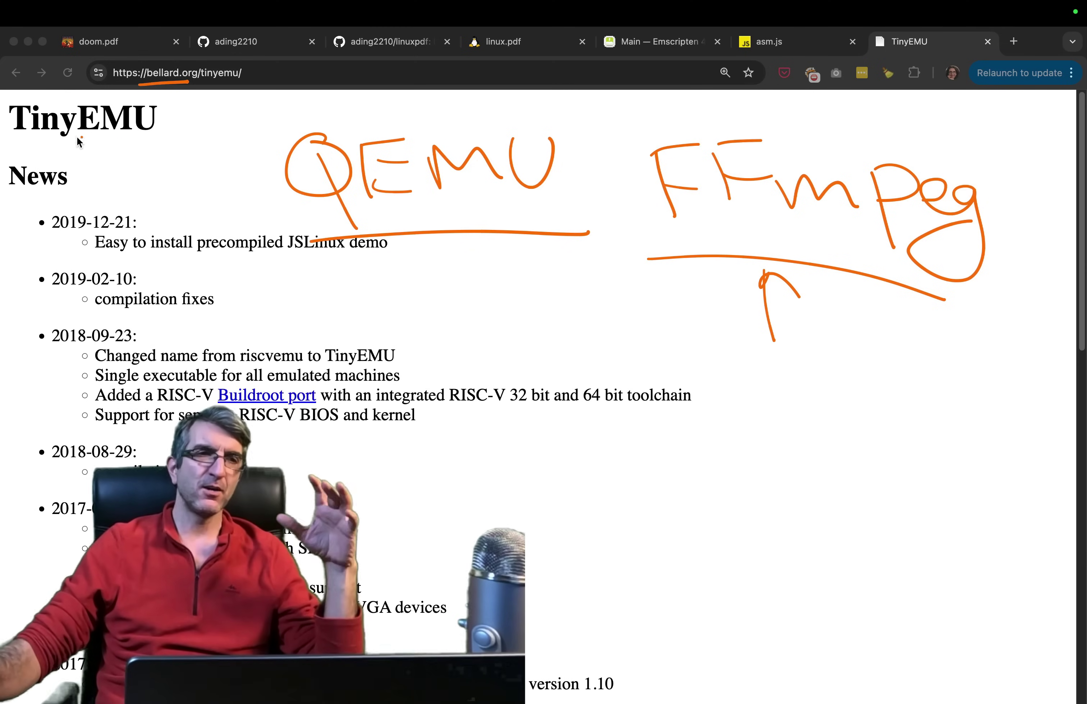
# Step: Clear the handwritten notes and underline both halves of the TinyEMU heading
pyautogui.moveTo(18, 145); pyautogui.dragTo(162, 147)
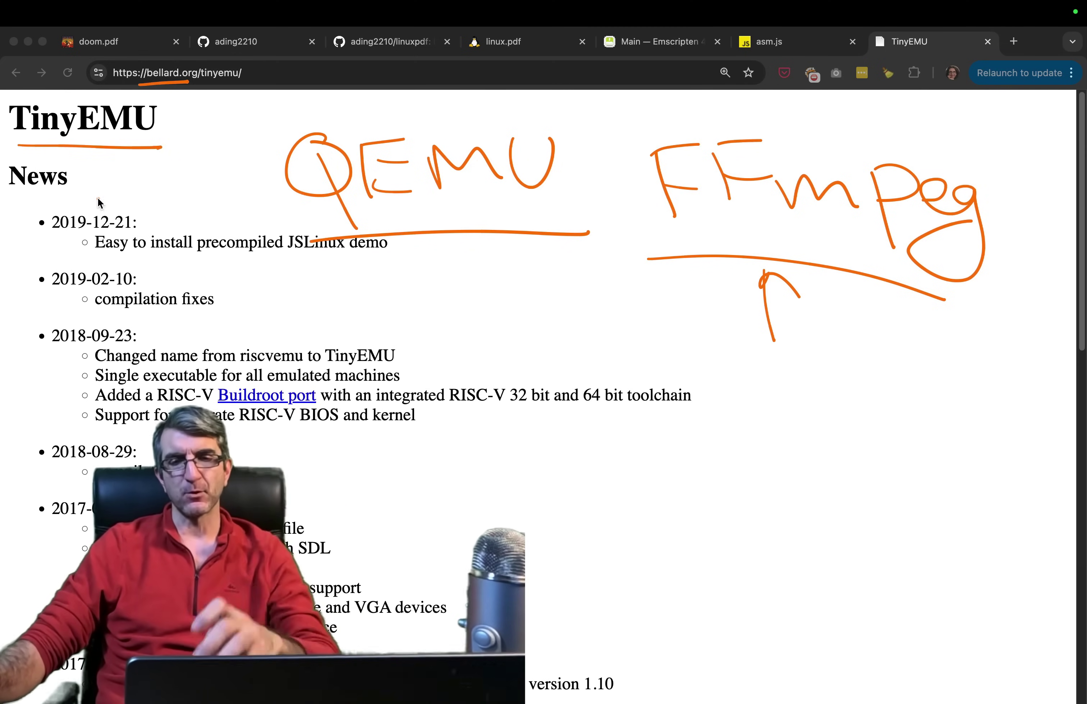
pyautogui.moveTo(18, 141); pyautogui.dragTo(113, 137)
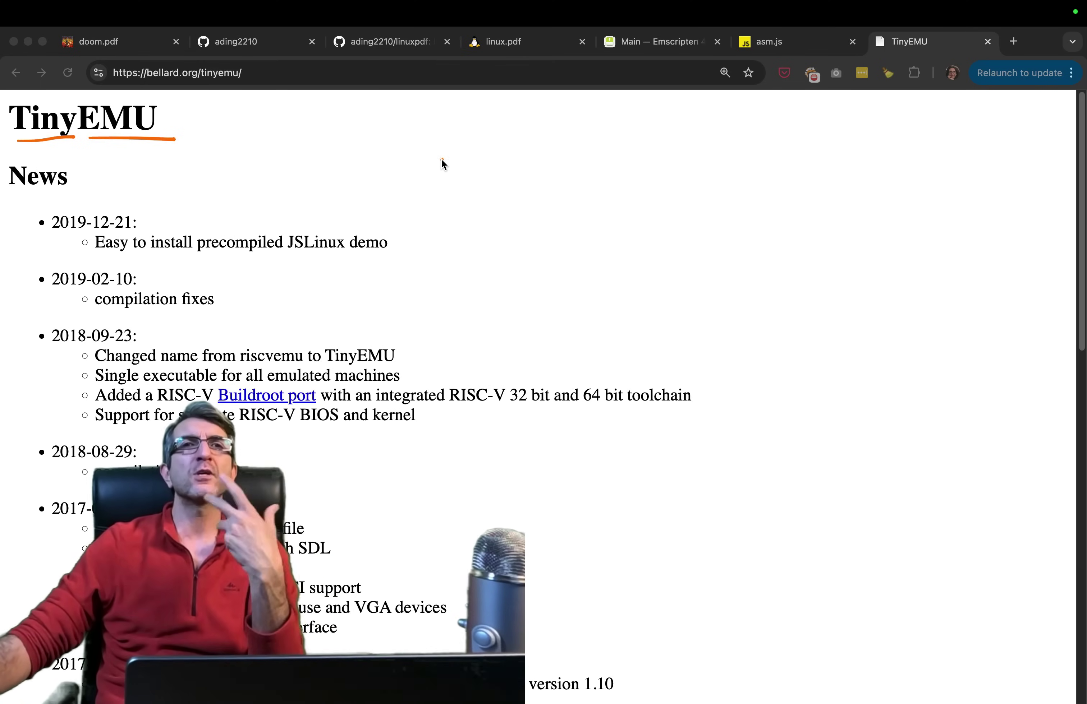
# Step: Handwrite RISC-V beside the TinyEMU heading, with x86 beneath it
pyautogui.moveTo(396, 162); pyautogui.dragTo(401, 235)
pyautogui.moveTo(376, 157)
pyautogui.mouseDown()
pyautogui.moveTo(406, 147)
pyautogui.moveTo(447, 243)
pyautogui.mouseUp()
pyautogui.moveTo(463, 167); pyautogui.dragTo(493, 237)
pyautogui.click(505, 225)
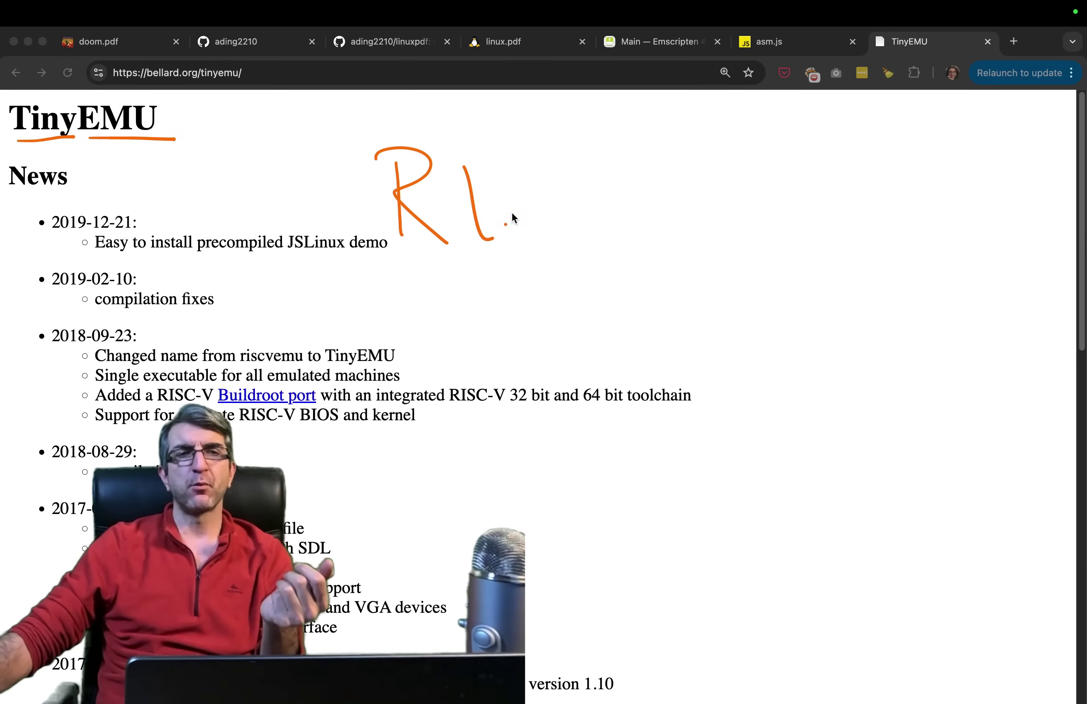
pyautogui.moveTo(593, 173); pyautogui.dragTo(594, 234)
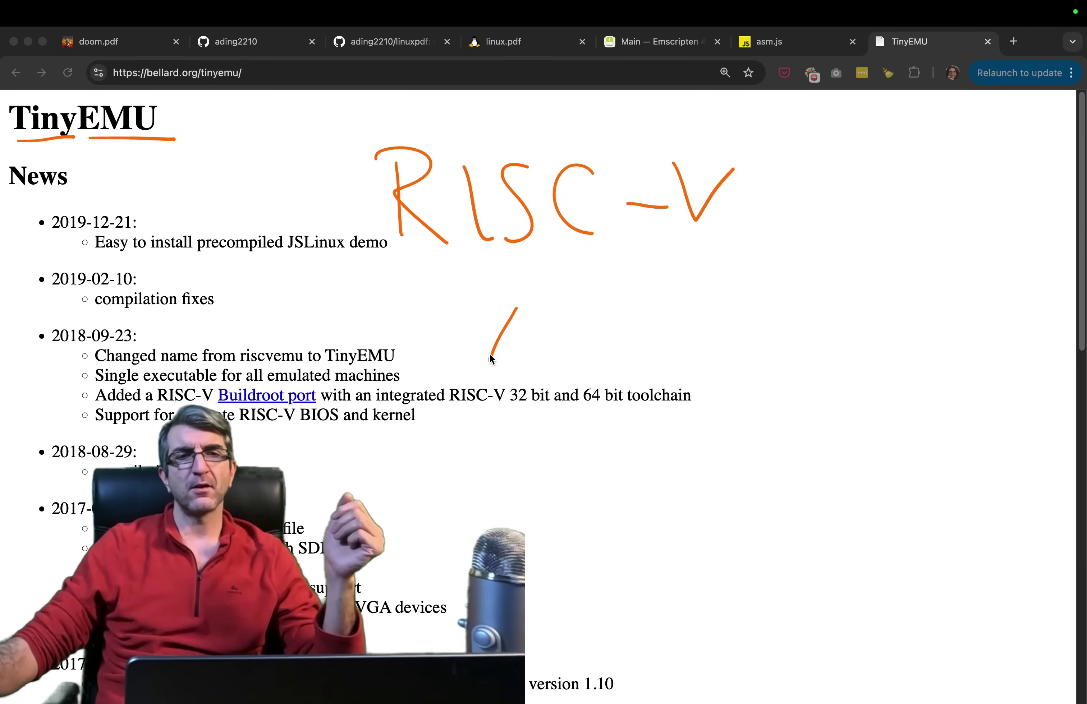
pyautogui.moveTo(593, 290); pyautogui.dragTo(603, 296)
pyautogui.moveTo(636, 292); pyautogui.dragTo(647, 371)
pyautogui.click(660, 369)
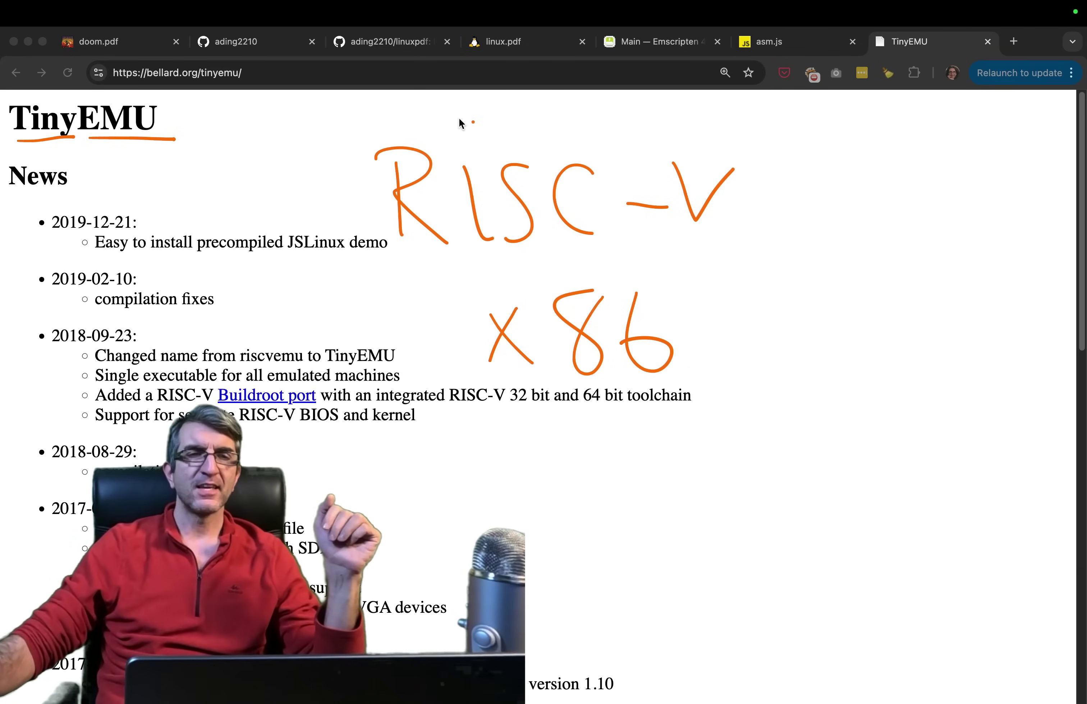
# Step: Underline the ading2210 tab title, the handwritten RISC-V, and the TinyEMU heading again
pyautogui.moveTo(215, 50); pyautogui.dragTo(278, 55)
pyautogui.click(596, 283)
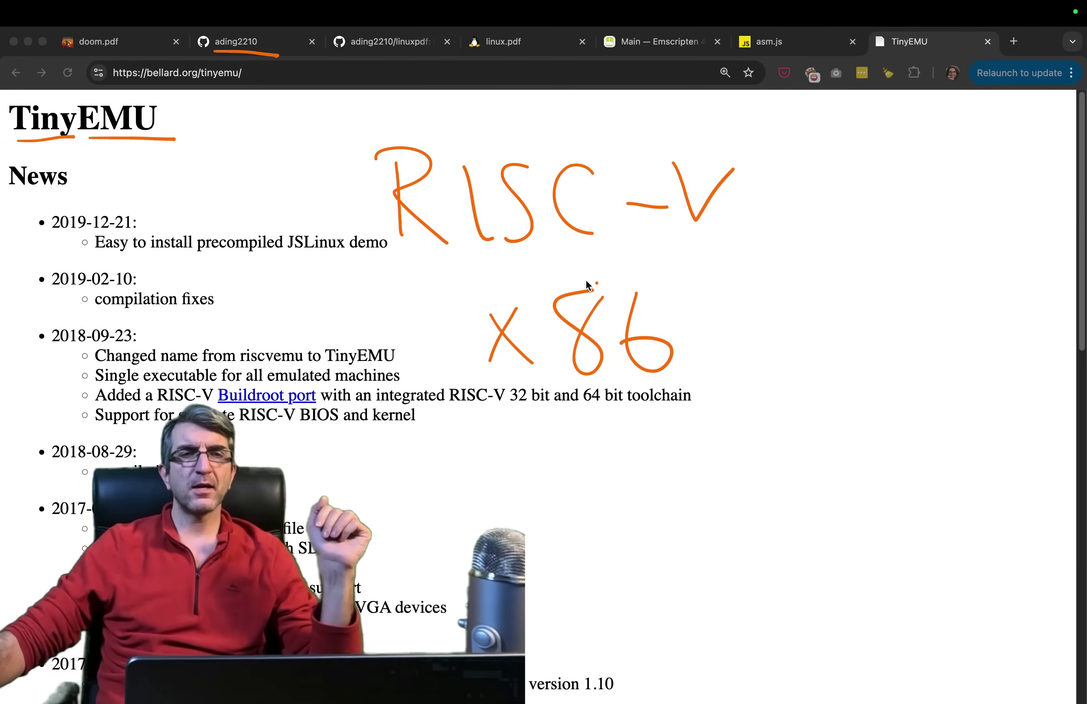
pyautogui.moveTo(389, 267); pyautogui.dragTo(651, 261)
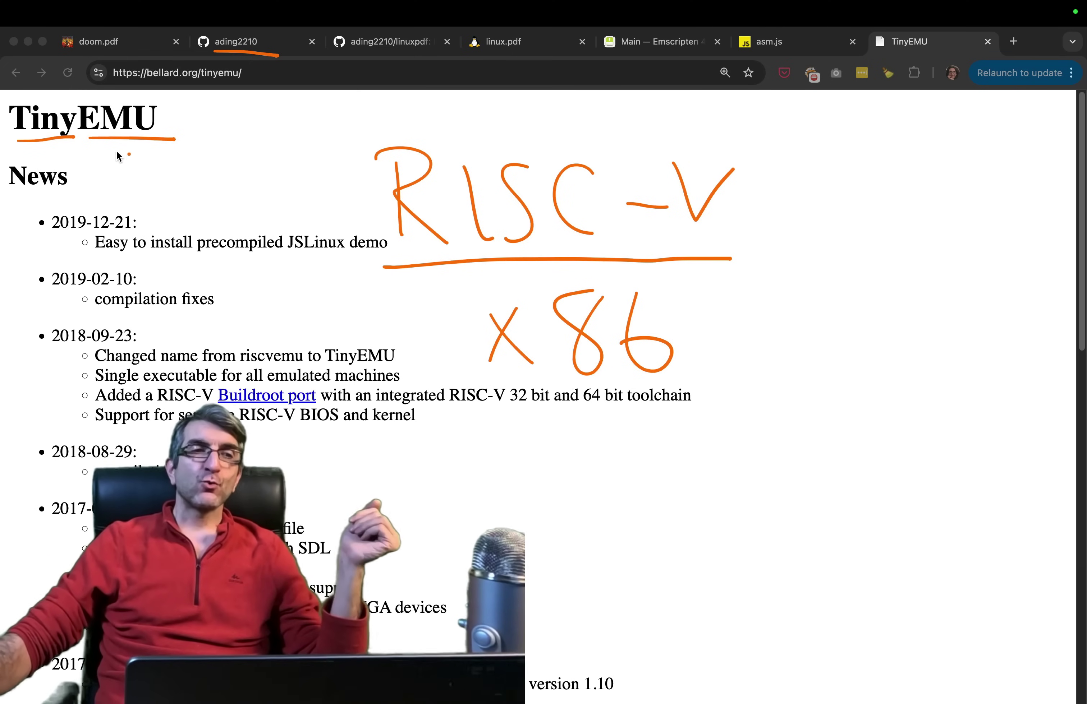
pyautogui.moveTo(44, 135); pyautogui.dragTo(124, 134)
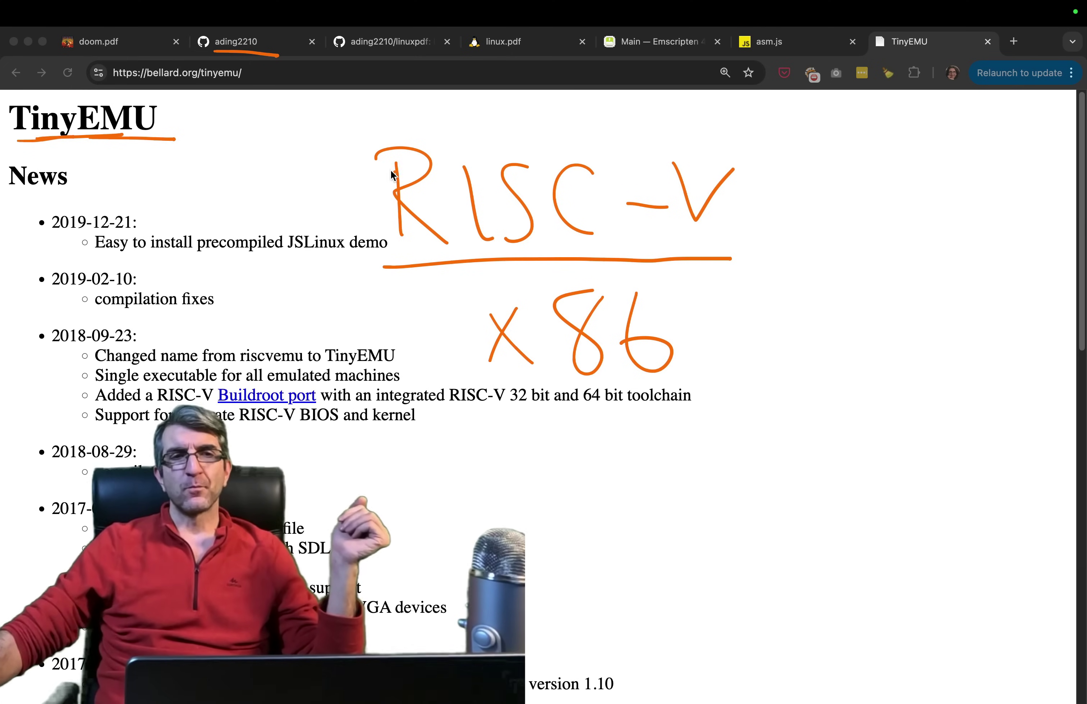
# Step: Draw a box around RISC-V and an arrow from it to a handwritten "linux"
pyautogui.moveTo(362, 142)
pyautogui.mouseDown()
pyautogui.moveTo(384, 269)
pyautogui.moveTo(754, 133)
pyautogui.moveTo(716, 264)
pyautogui.mouseUp()
pyautogui.moveTo(776, 195); pyautogui.dragTo(841, 195)
pyautogui.moveTo(836, 185)
pyautogui.mouseDown()
pyautogui.moveTo(834, 204)
pyautogui.moveTo(909, 200)
pyautogui.mouseUp()
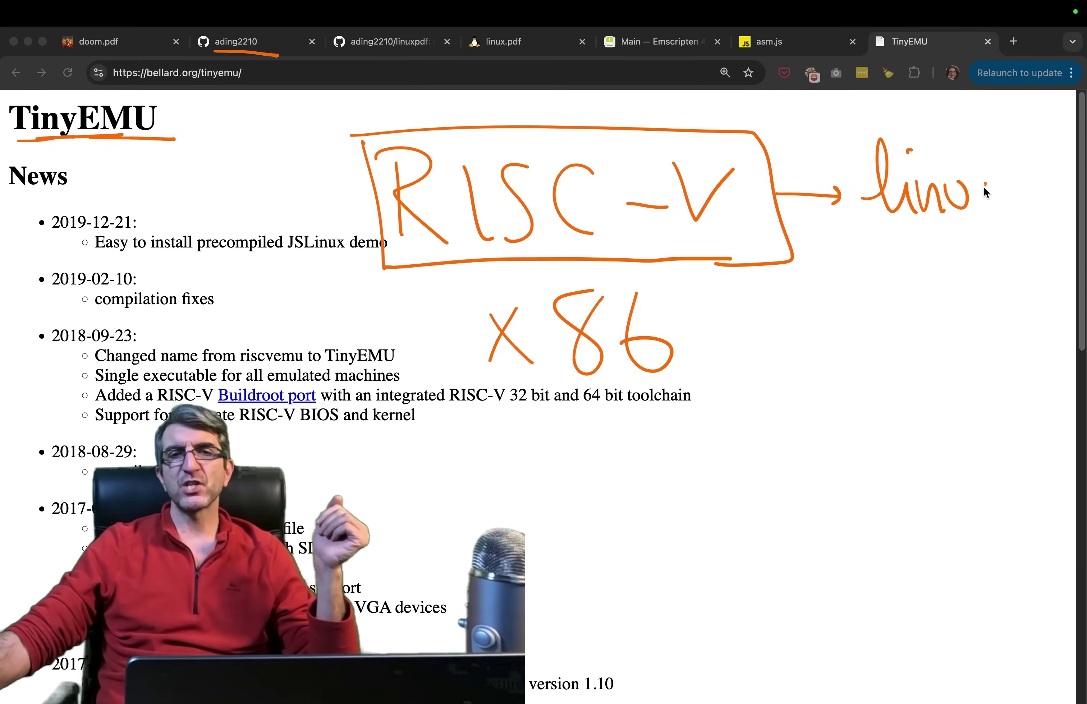
pyautogui.moveTo(983, 187); pyautogui.dragTo(1003, 223)
# Step: Draw an arrow down from "linux" to a stack of horizontal lines and label the lines "bash"
pyautogui.moveTo(925, 241); pyautogui.dragTo(937, 361)
pyautogui.moveTo(924, 339); pyautogui.dragTo(965, 340)
pyautogui.moveTo(876, 381); pyautogui.dragTo(969, 390)
pyautogui.moveTo(894, 397); pyautogui.dragTo(973, 405)
pyautogui.moveTo(889, 410); pyautogui.dragTo(958, 416)
pyautogui.moveTo(724, 357); pyautogui.dragTo(806, 401)
pyautogui.moveTo(810, 388); pyautogui.dragTo(812, 410)
pyautogui.moveTo(825, 362); pyautogui.dragTo(866, 404)
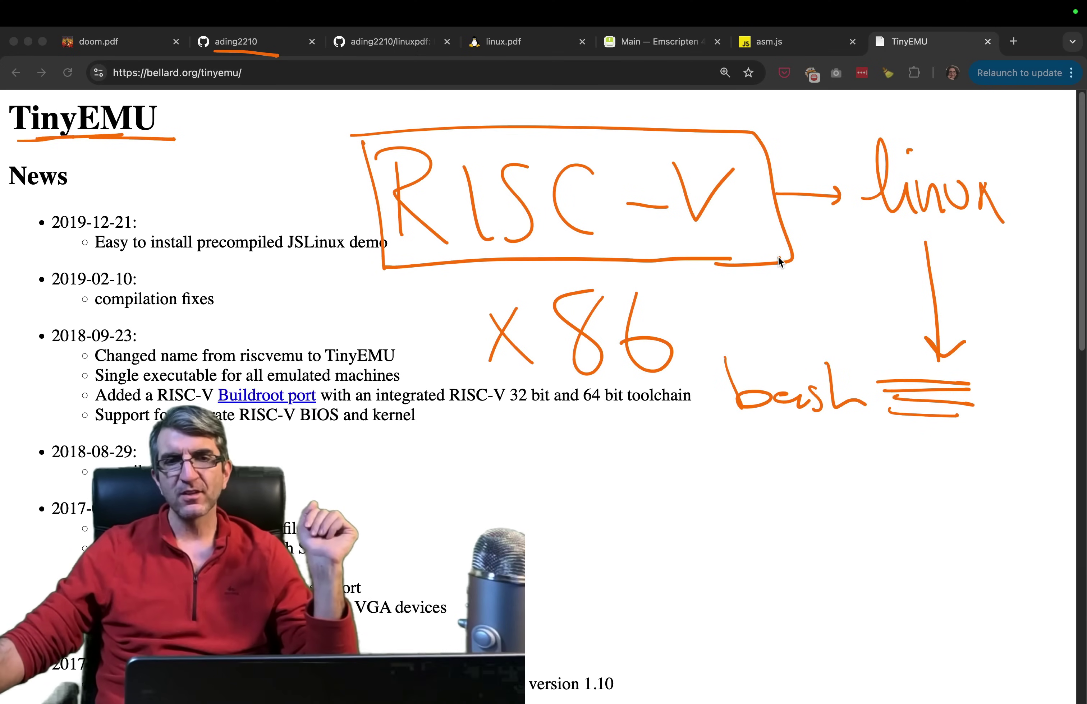
# Step: Underline Emscripten in its tab title and draw an arrow from RISC-V towards a handwritten, underlined asm.js
pyautogui.moveTo(656, 52); pyautogui.dragTo(708, 54)
pyautogui.moveTo(446, 287); pyautogui.dragTo(425, 337)
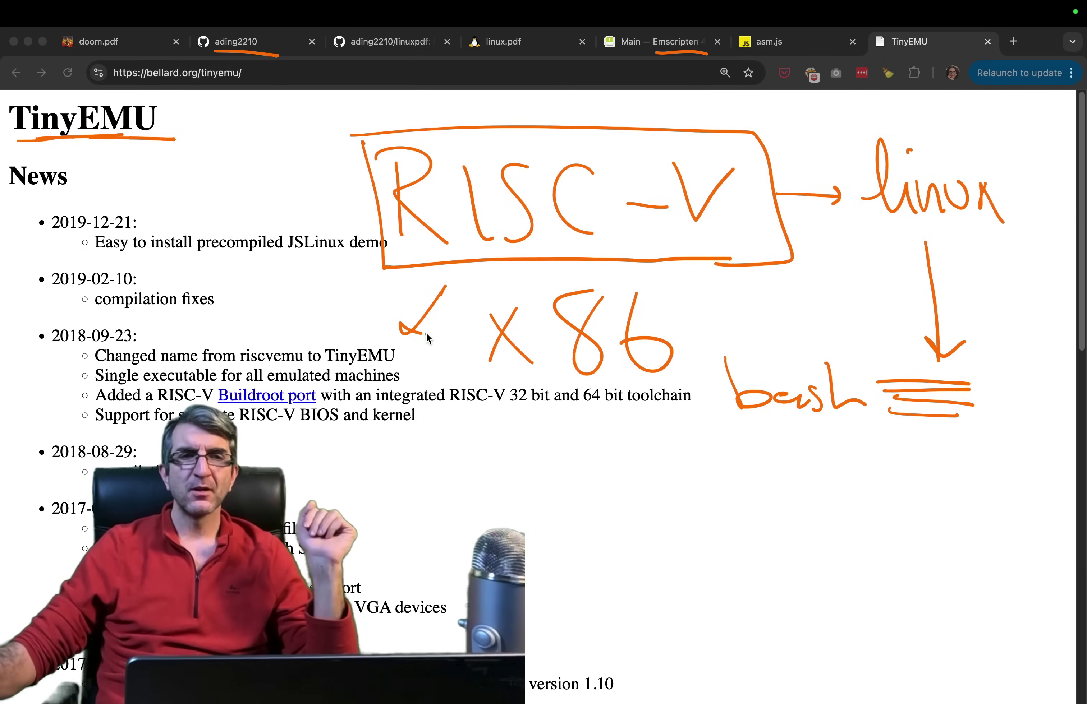
pyautogui.moveTo(384, 436)
pyautogui.mouseDown()
pyautogui.moveTo(366, 461)
pyautogui.moveTo(386, 468)
pyautogui.mouseUp()
pyautogui.moveTo(432, 439); pyautogui.dragTo(418, 477)
pyautogui.click(515, 461)
pyautogui.moveTo(545, 448); pyautogui.dragTo(530, 496)
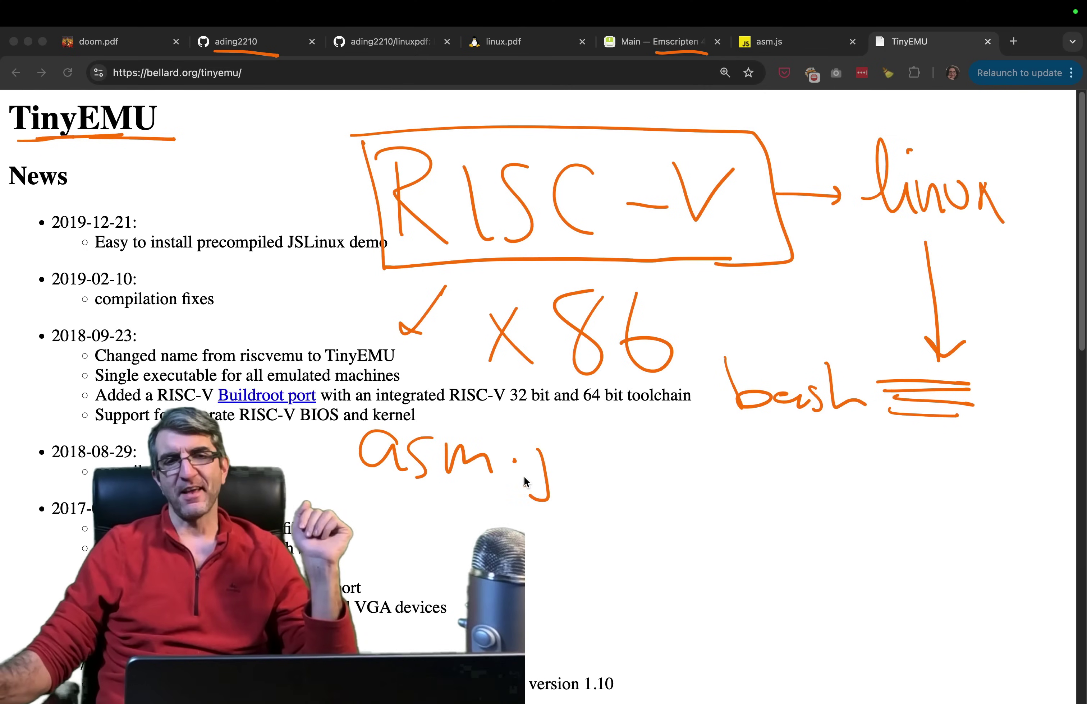
pyautogui.click(535, 426)
pyautogui.moveTo(581, 446); pyautogui.dragTo(556, 478)
pyautogui.moveTo(336, 521); pyautogui.dragTo(626, 522)
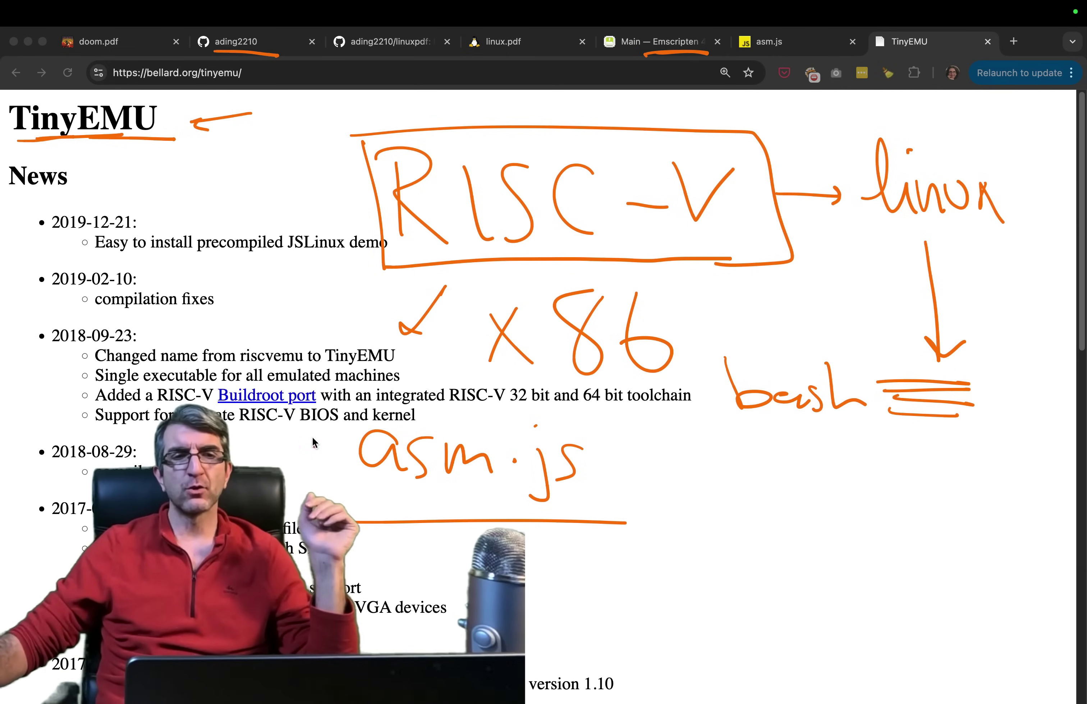
# Step: Draw a box around the handwritten asm.js and leave annotation mode
pyautogui.moveTo(319, 411); pyautogui.dragTo(345, 534)
pyautogui.moveTo(285, 399); pyautogui.dragTo(594, 529)
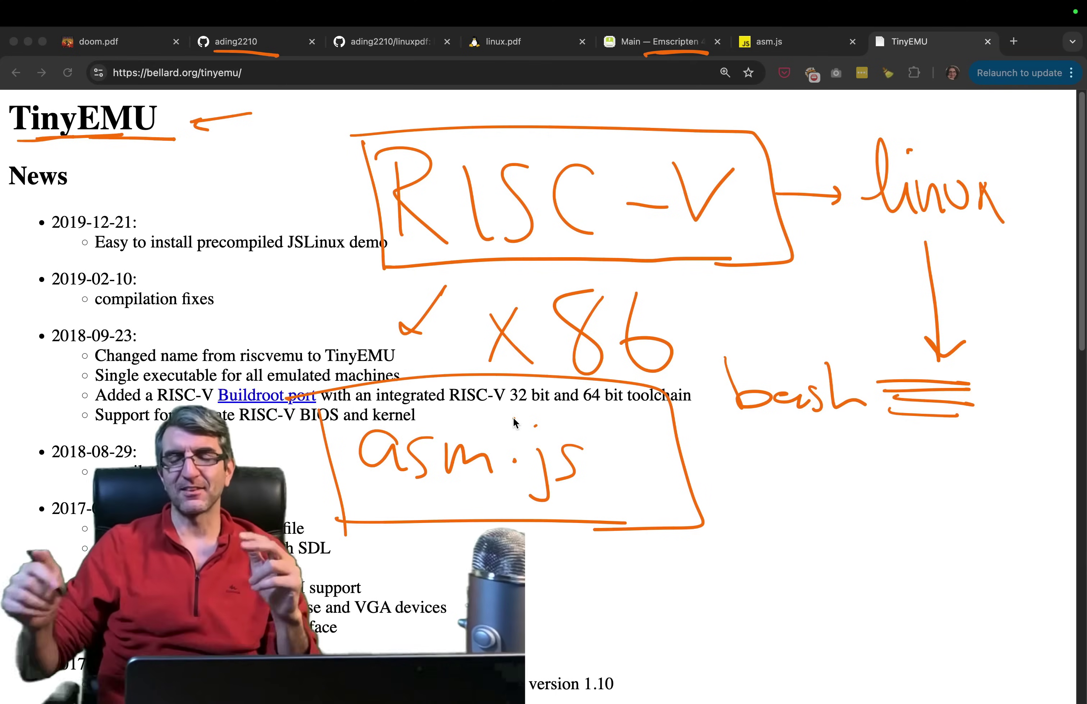
pyautogui.press('Escape')
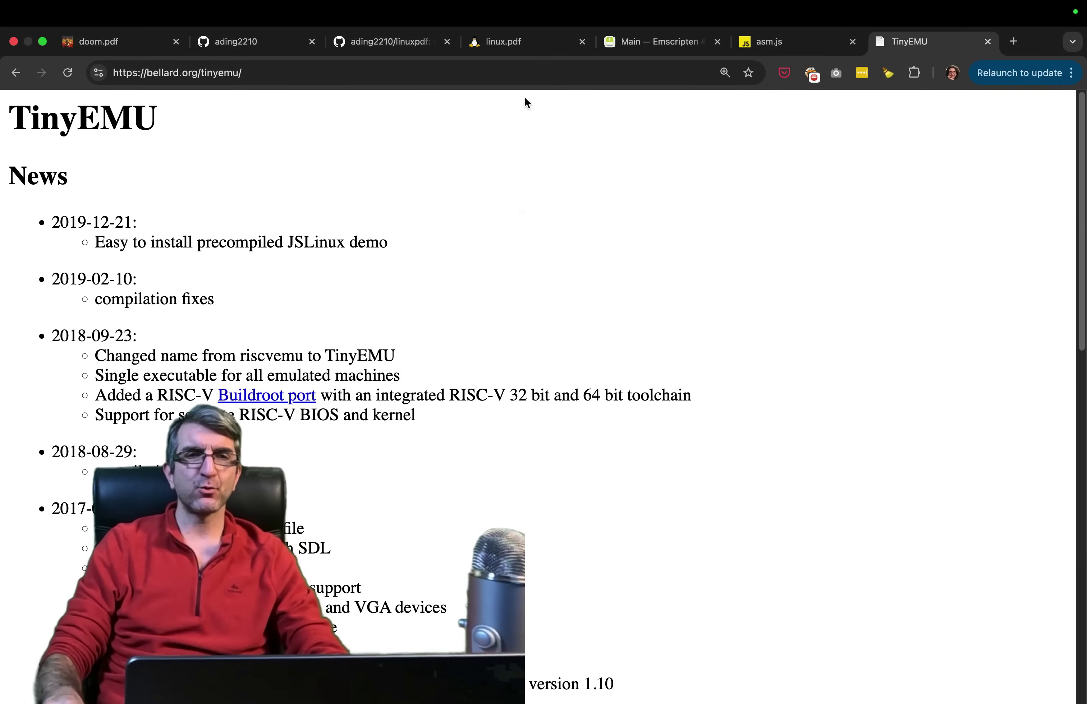
# Step: Switch to linux.pdf and annotate its terminal area with a curly brace, a handwritten "ascii" and an arrow pointing to it
pyautogui.click(529, 43)
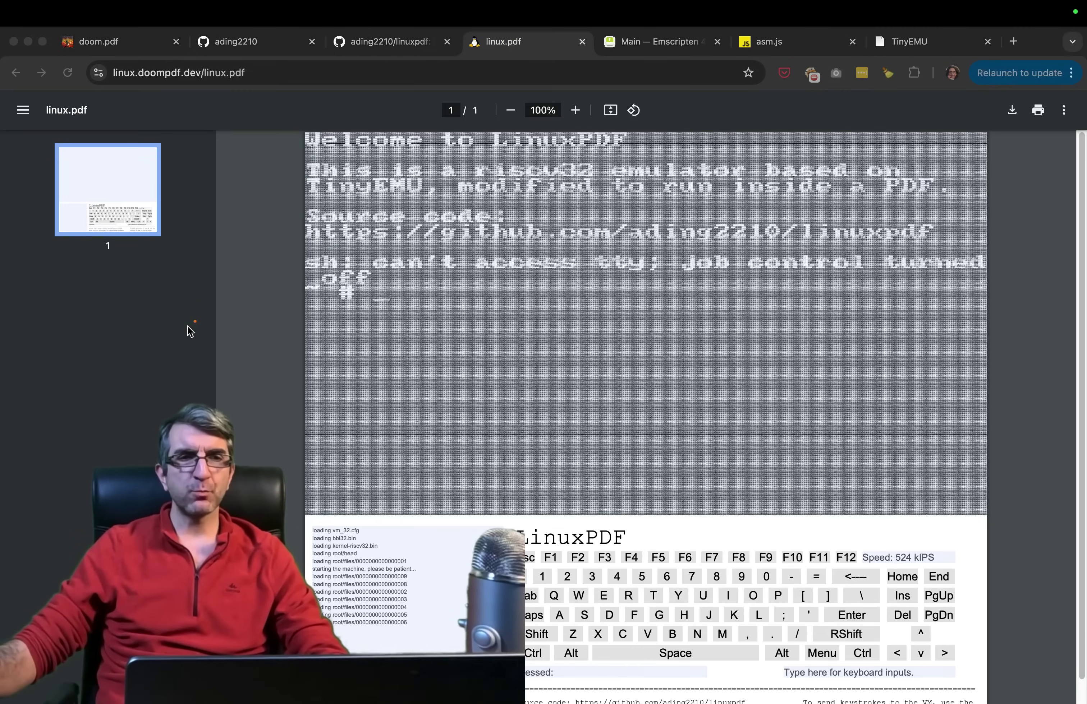
pyautogui.moveTo(94, 374)
pyautogui.mouseDown()
pyautogui.moveTo(272, 322)
pyautogui.moveTo(248, 346)
pyautogui.mouseUp()
pyautogui.moveTo(110, 320)
pyautogui.mouseDown()
pyautogui.moveTo(121, 339)
pyautogui.moveTo(194, 311)
pyautogui.moveTo(221, 271)
pyautogui.mouseUp()
pyautogui.moveTo(289, 128)
pyautogui.mouseDown()
pyautogui.moveTo(262, 158)
pyautogui.moveTo(304, 393)
pyautogui.mouseUp()
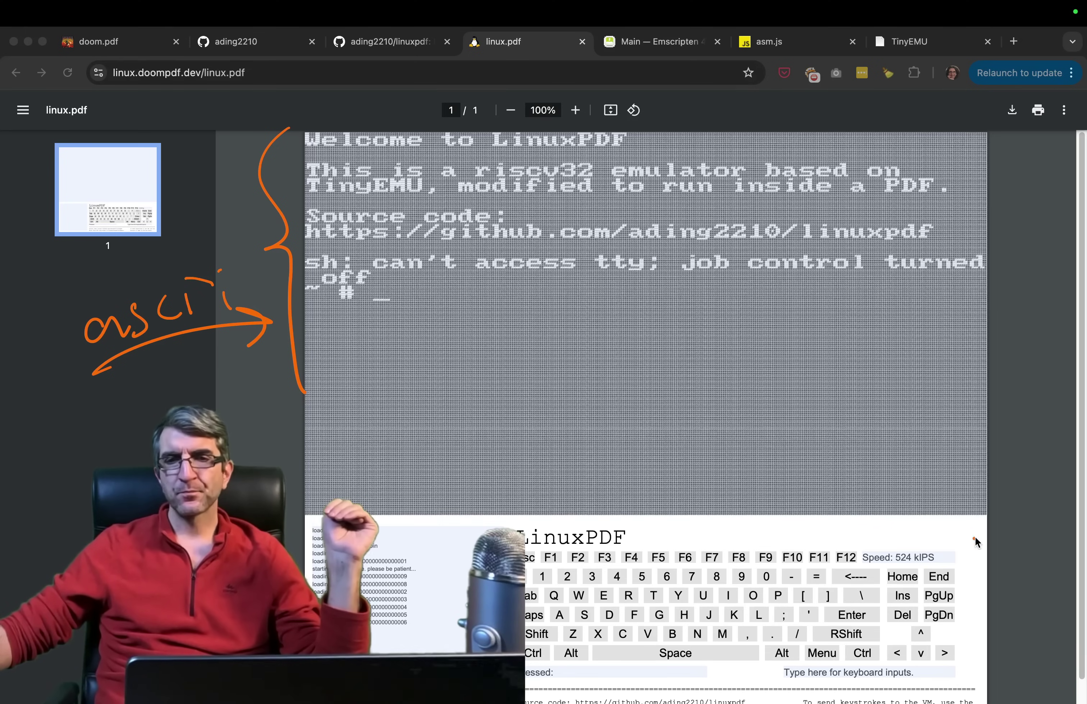
# Step: Draw a box around the on-screen keyboard, circle the pressed-key and keyboard-input fields, and clear the annotations
pyautogui.moveTo(514, 531)
pyautogui.mouseDown()
pyautogui.moveTo(896, 518)
pyautogui.moveTo(1023, 658)
pyautogui.moveTo(530, 684)
pyautogui.mouseUp()
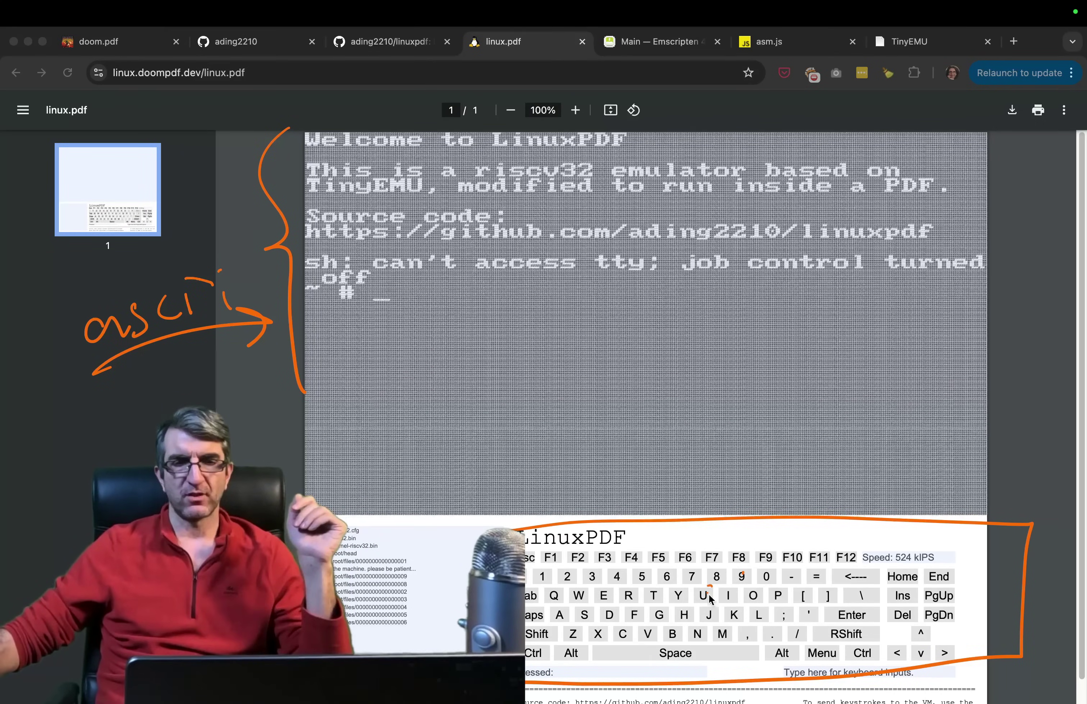
pyautogui.moveTo(737, 670); pyautogui.dragTo(737, 677)
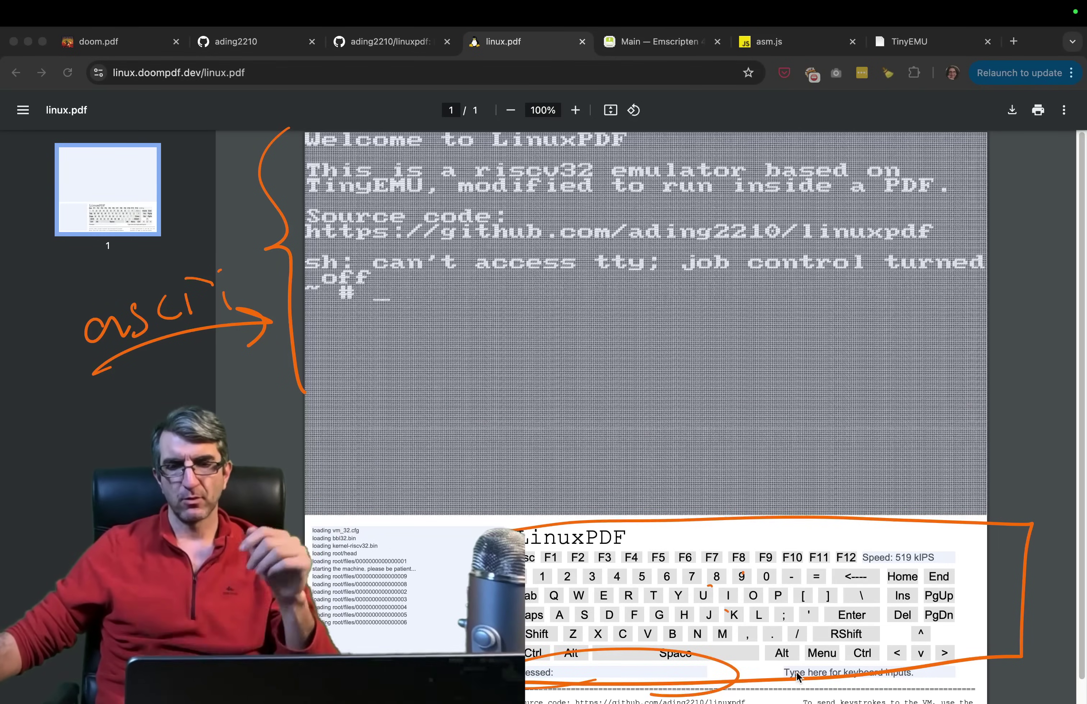
pyautogui.moveTo(897, 646)
pyautogui.mouseDown()
pyautogui.moveTo(906, 698)
pyautogui.moveTo(796, 699)
pyautogui.mouseUp()
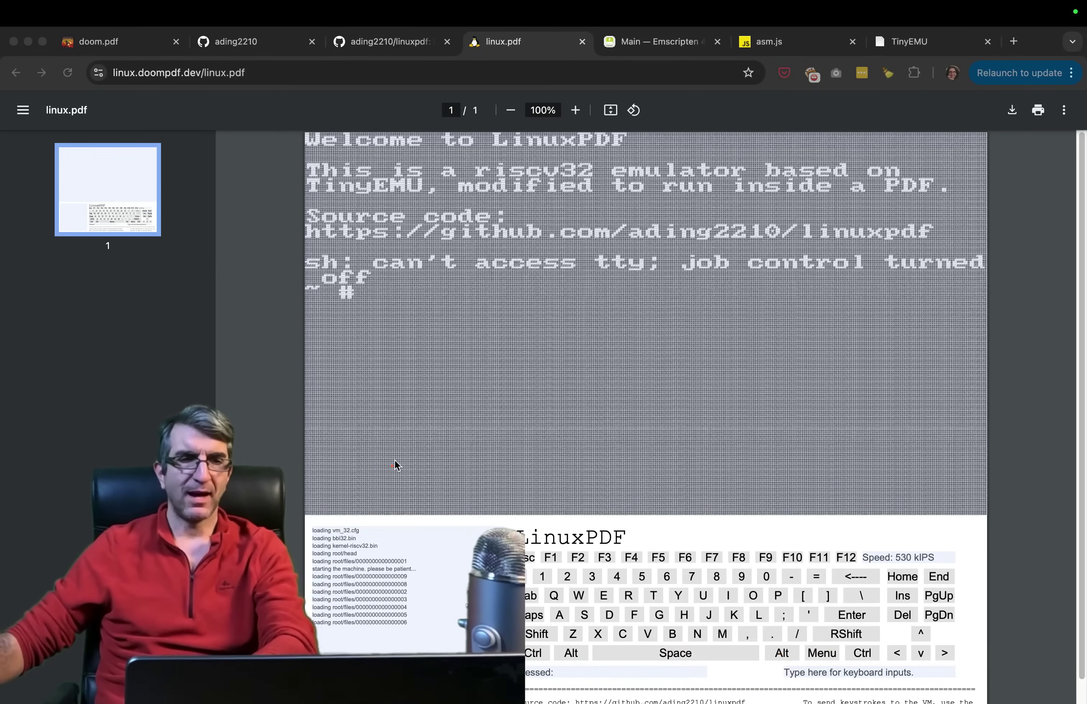
pyautogui.moveTo(448, 428); pyautogui.dragTo(387, 538)
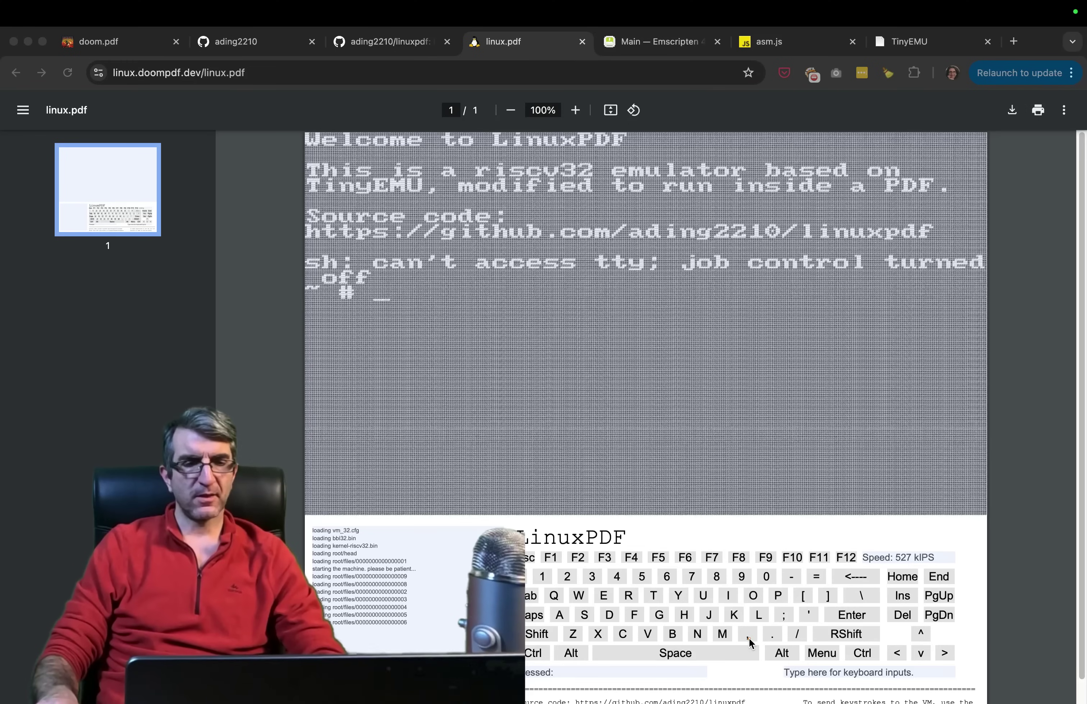
# Step: Run uptime in the LinuxPDF terminal and submit one empty command line
pyautogui.click(834, 676)
pyautogui.write('uptime')
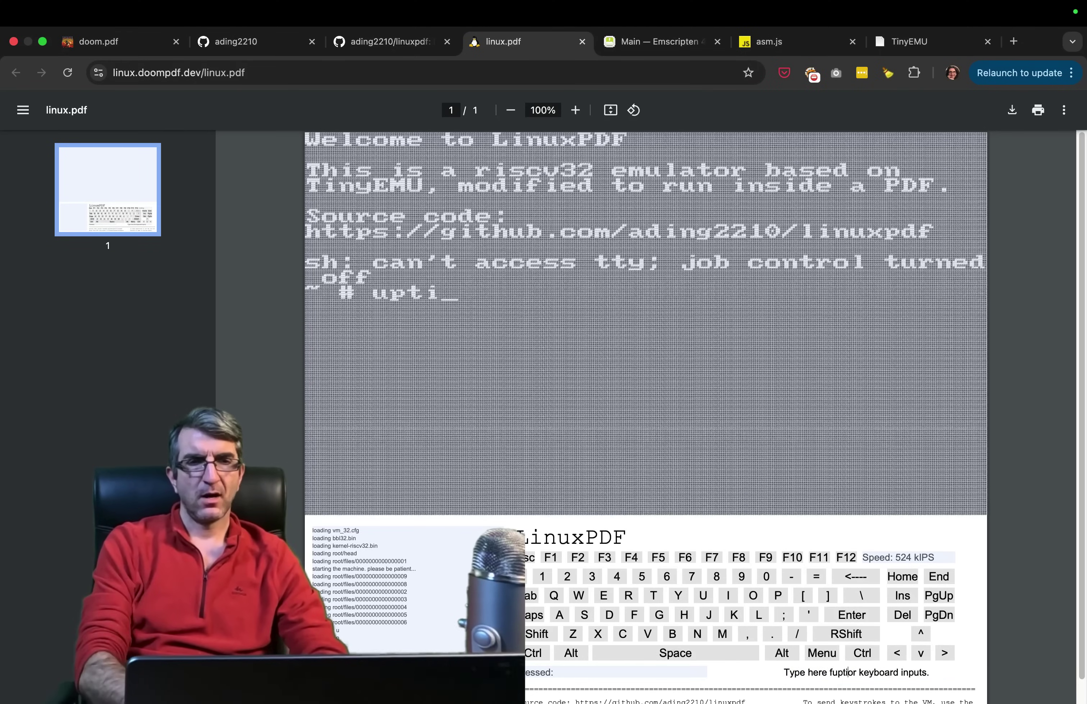
pyautogui.click(846, 619)
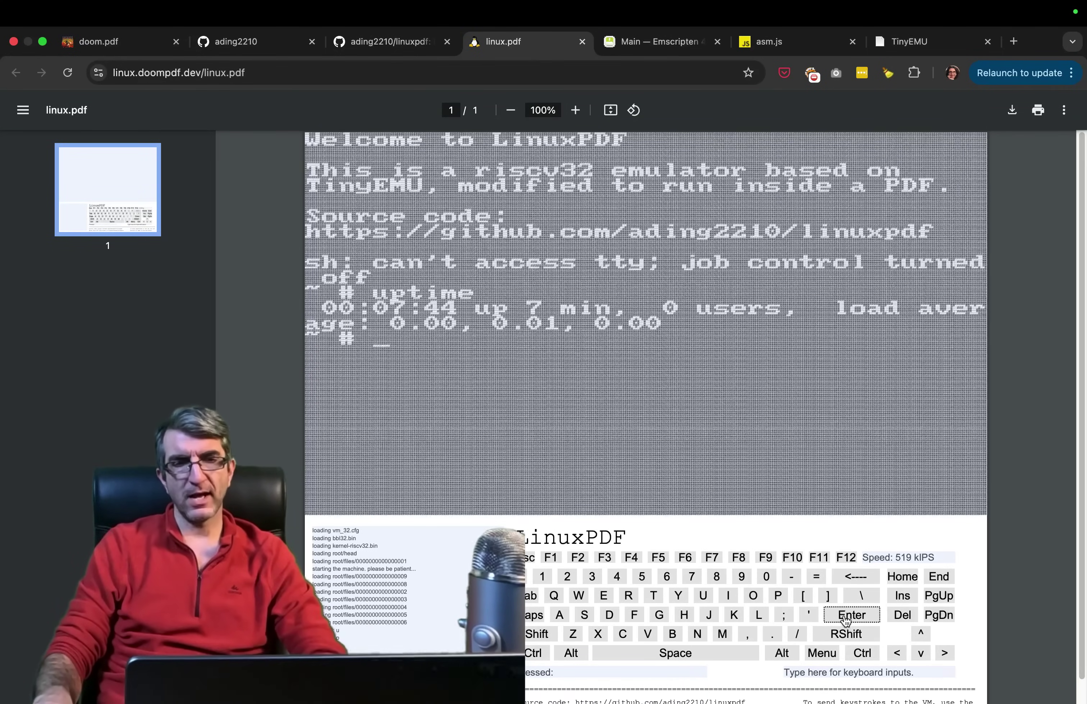
pyautogui.click(845, 621)
# Step: Run ls in the LinuxPDF terminal to list the home directory
pyautogui.click(849, 671)
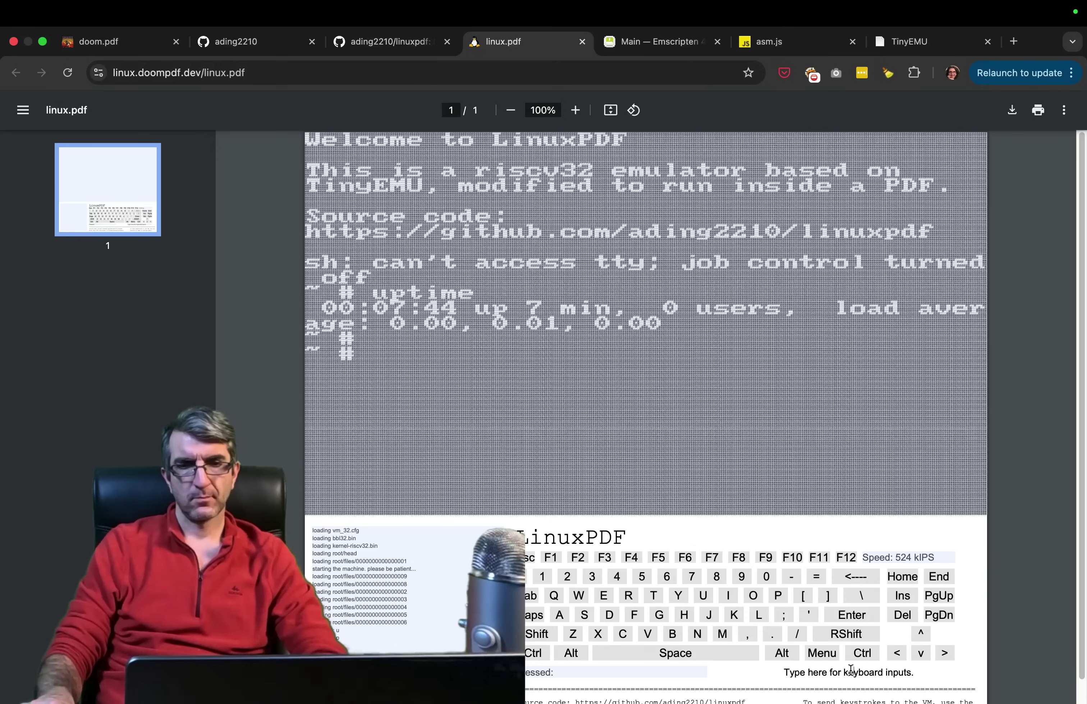
pyautogui.write('ls')
pyautogui.click(850, 617)
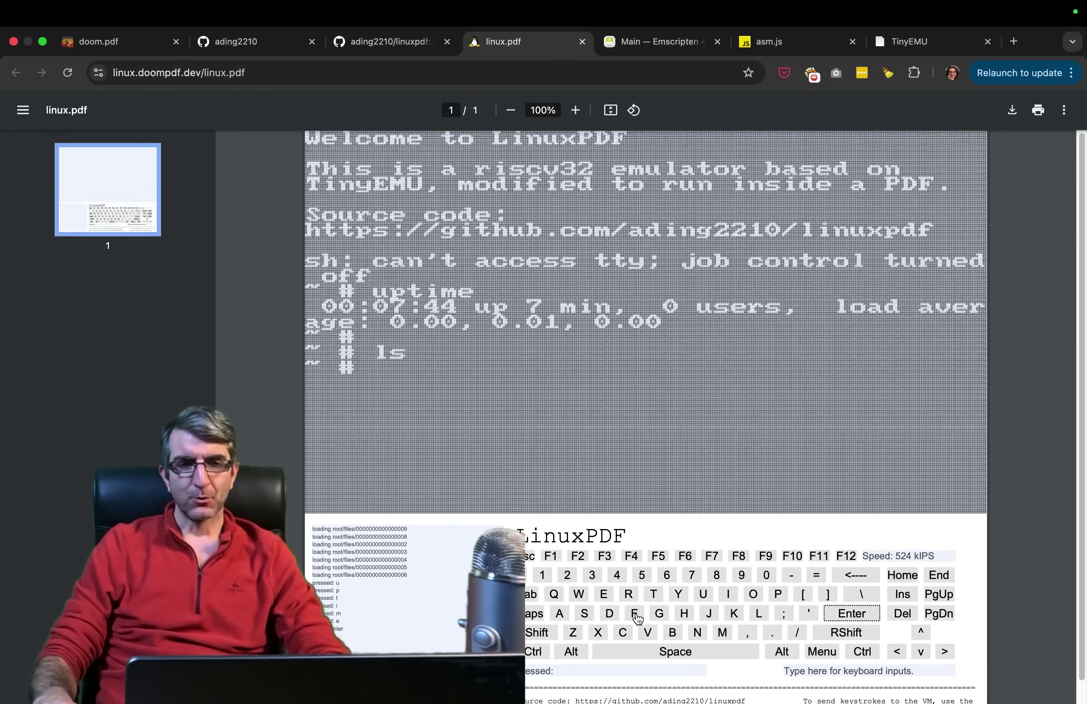
# Step: Open a file named test in the vi editor from the LinuxPDF terminal
pyautogui.click(812, 673)
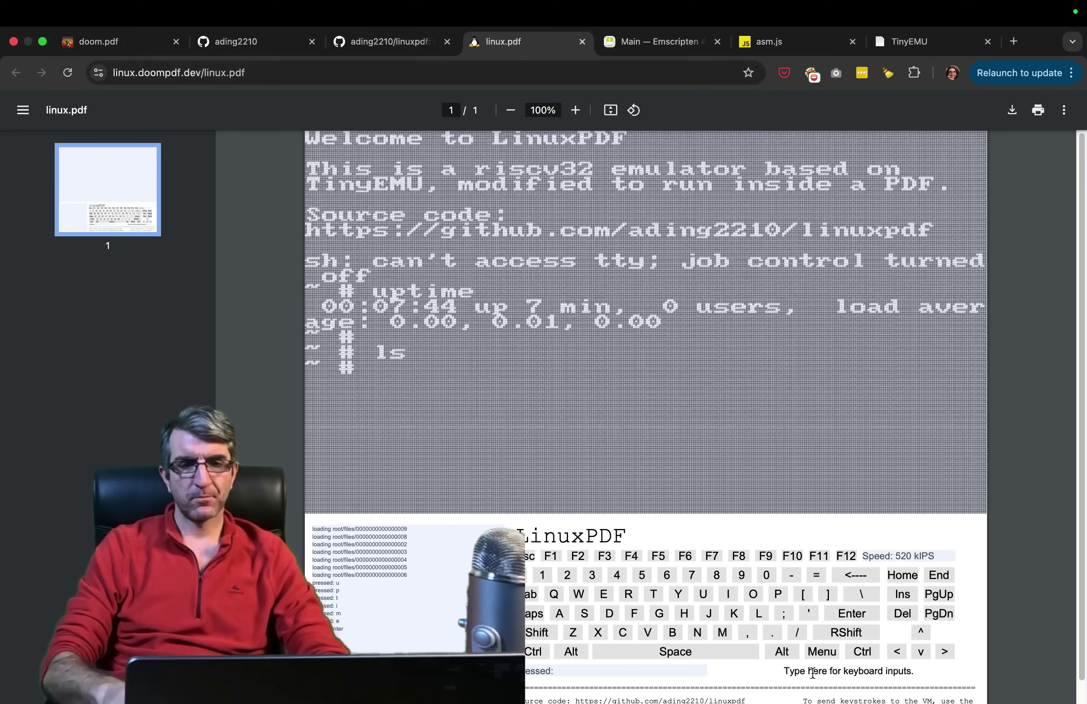
pyautogui.write('vi ')
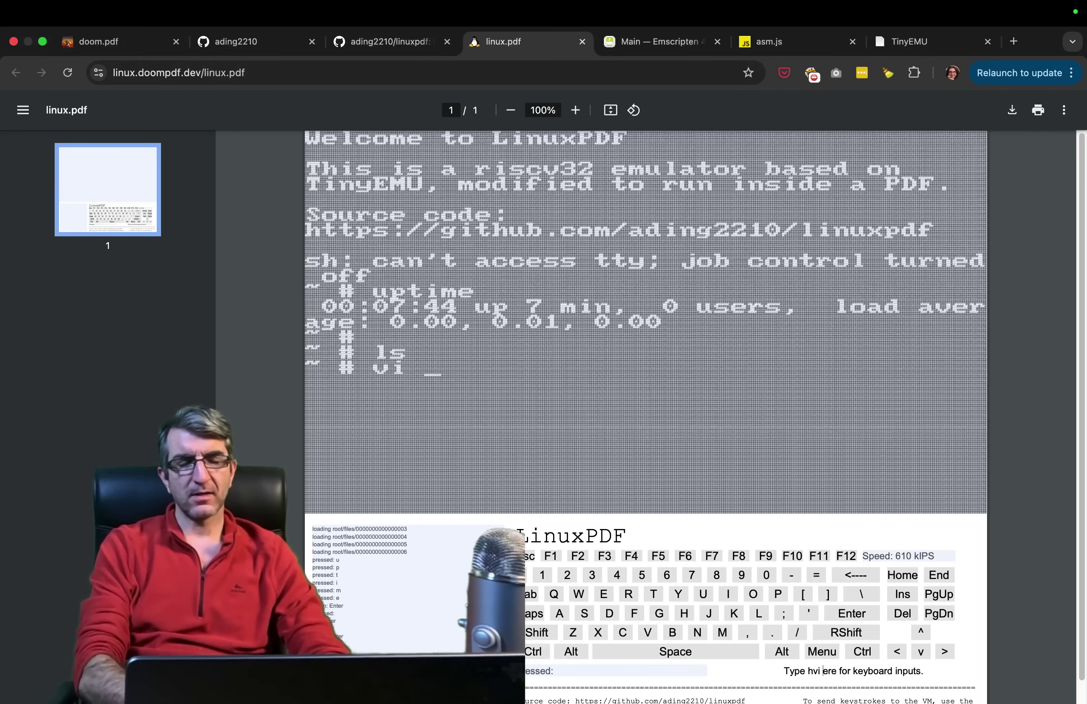
pyautogui.write('test')
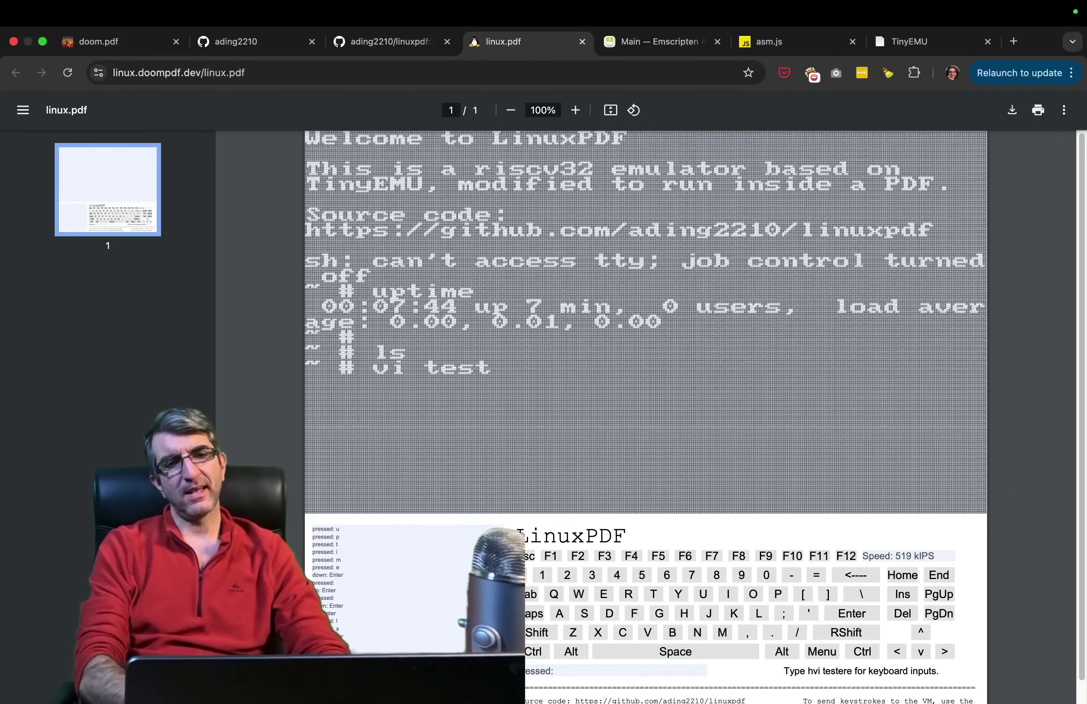
pyautogui.click(851, 617)
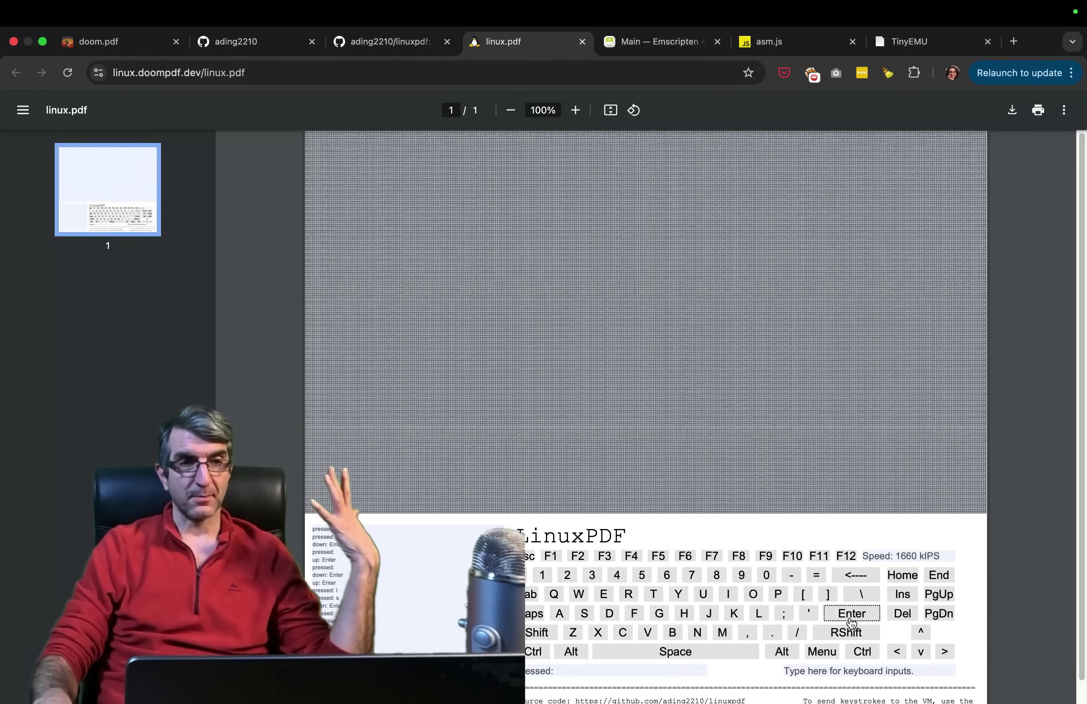
# Step: Enter insert mode in vi, write the presenter's first name in the file and start a new line
pyautogui.click(727, 595)
pyautogui.click(709, 614)
pyautogui.click(558, 614)
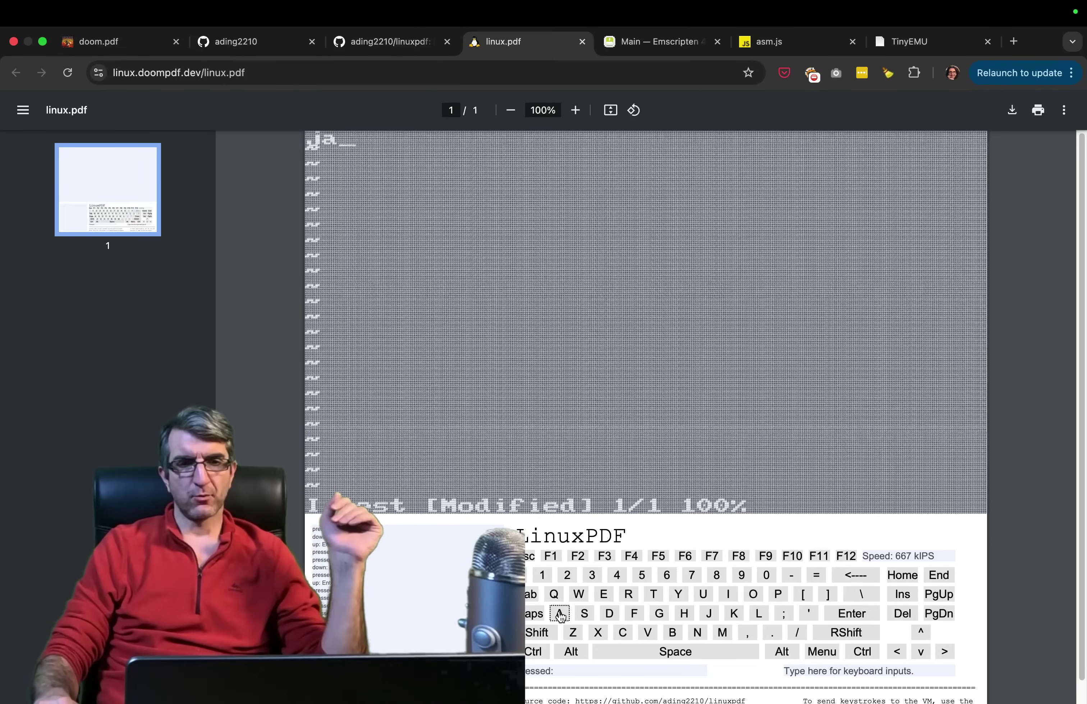
pyautogui.click(611, 614)
pyautogui.click(728, 594)
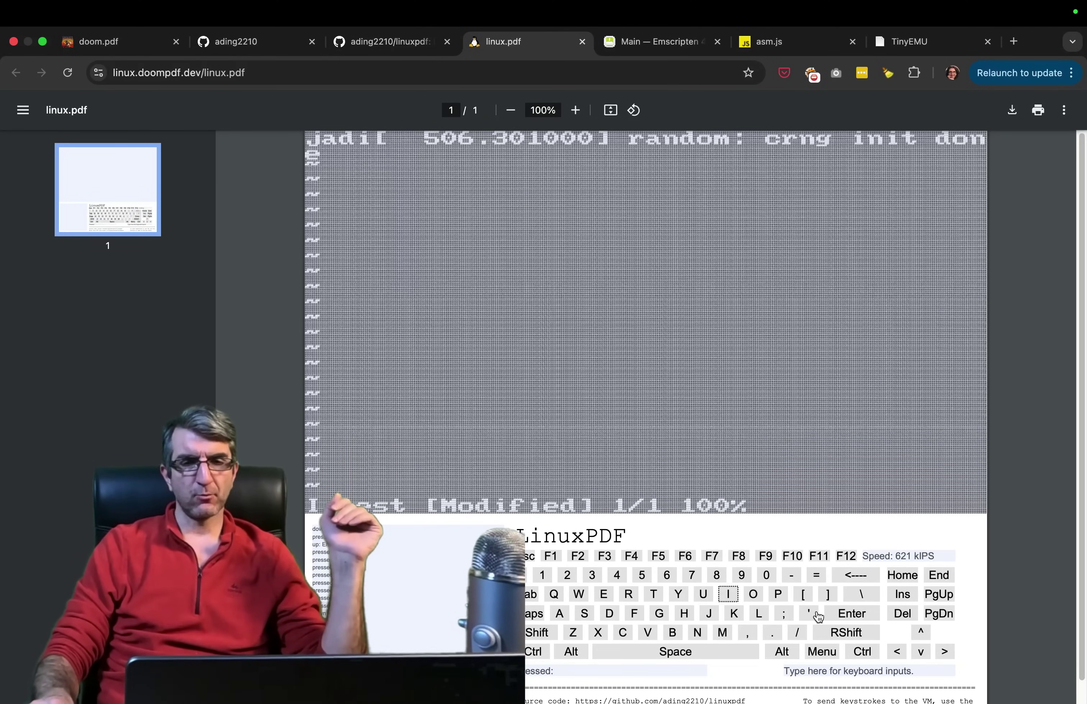
pyautogui.click(856, 614)
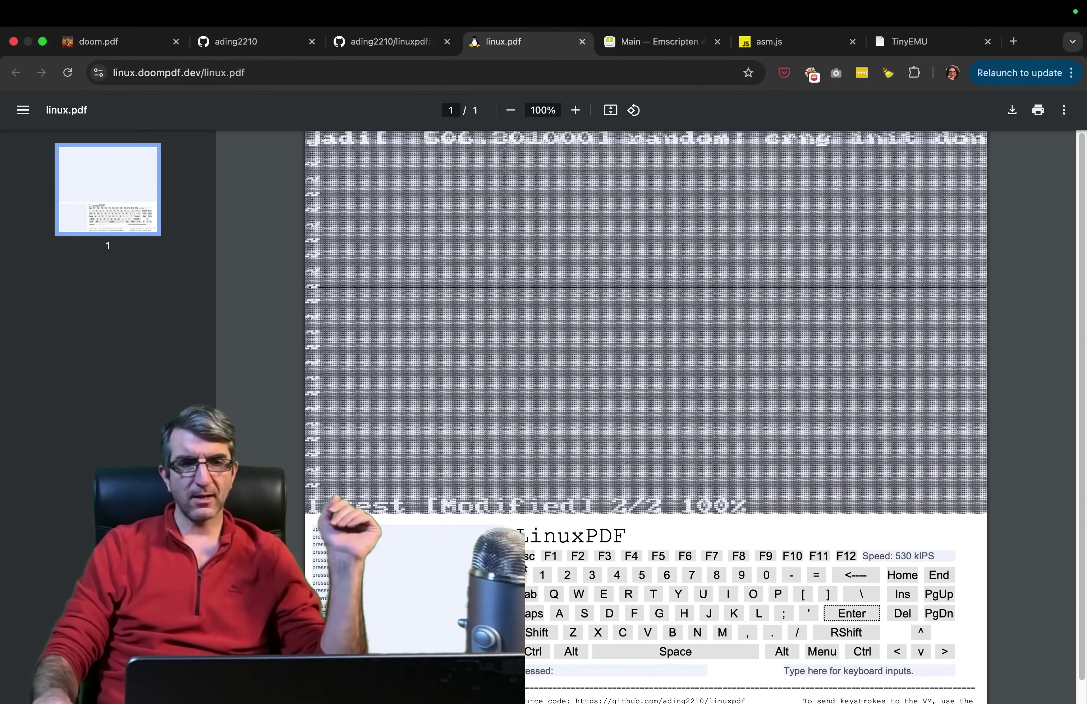
# Step: Leave insert mode, then save the file and quit vi with :wq
pyautogui.click(528, 558)
pyautogui.click(540, 632)
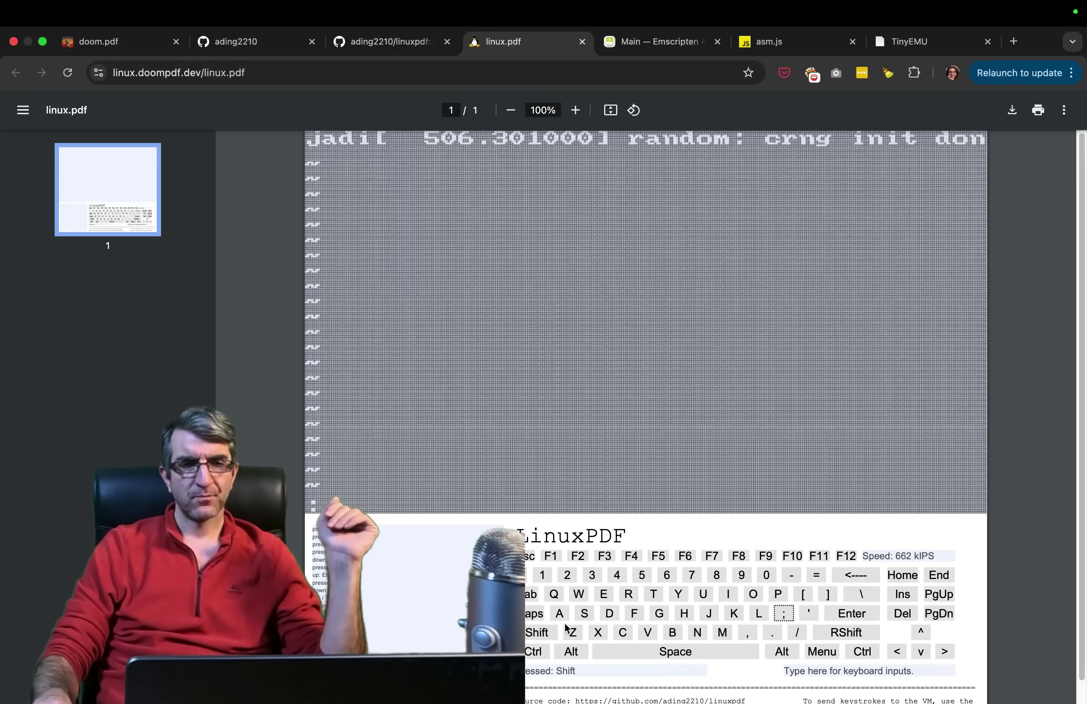
pyautogui.click(540, 633)
pyautogui.click(579, 595)
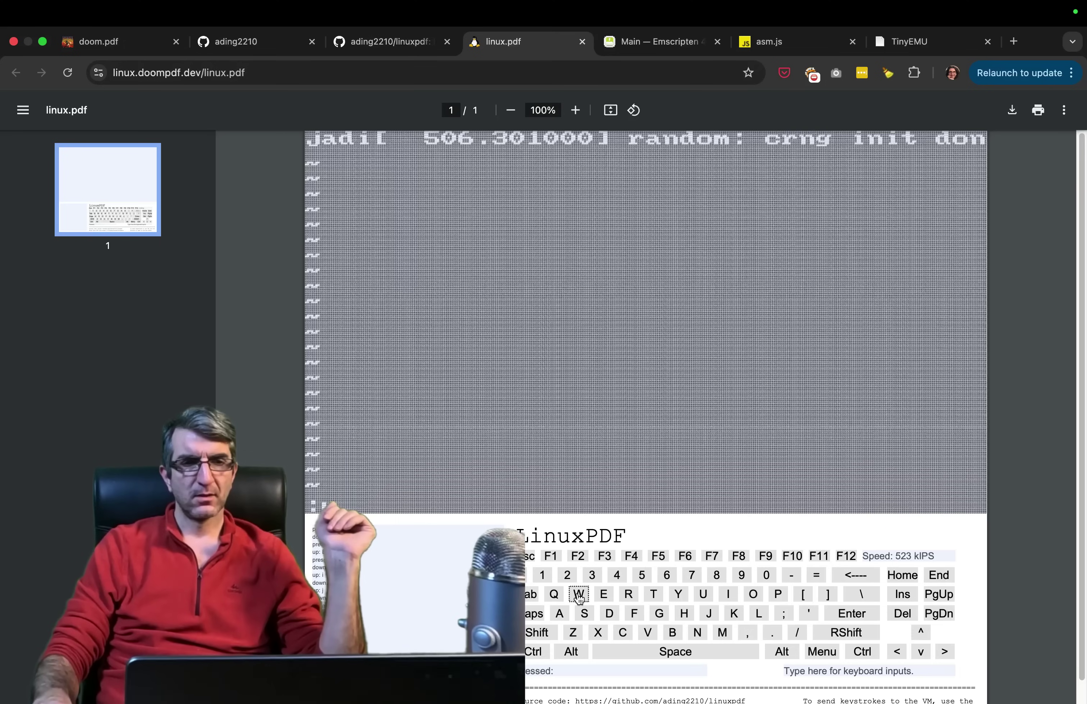
pyautogui.click(553, 595)
pyautogui.click(844, 615)
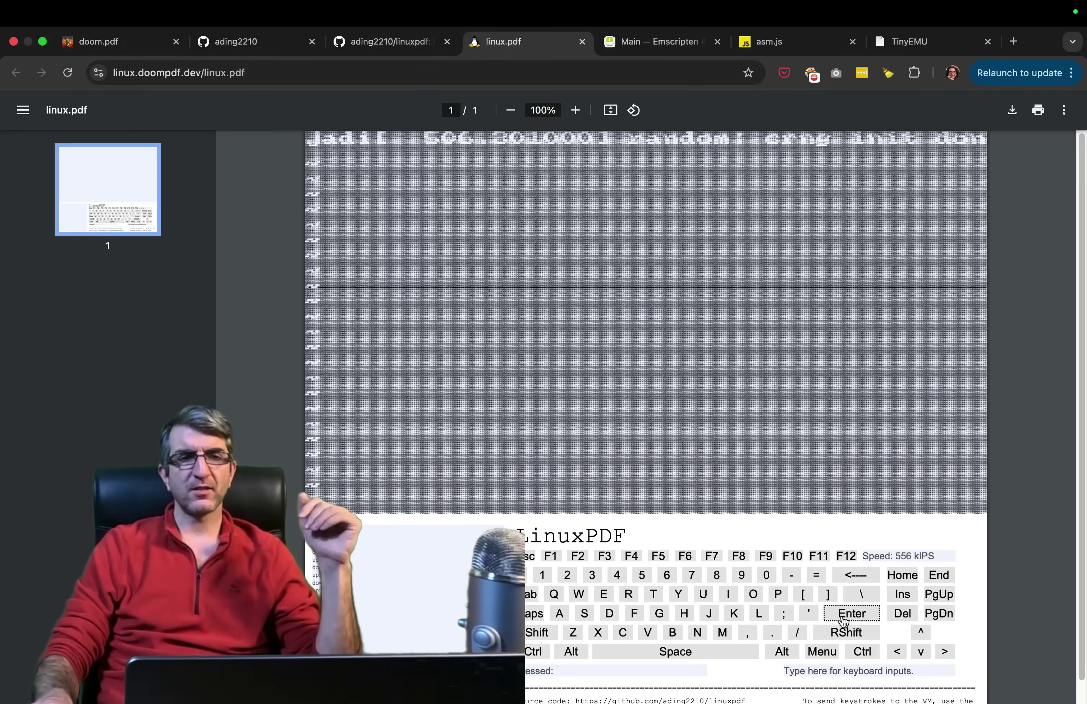
# Step: Run ls again to check for the saved test file
pyautogui.click(759, 614)
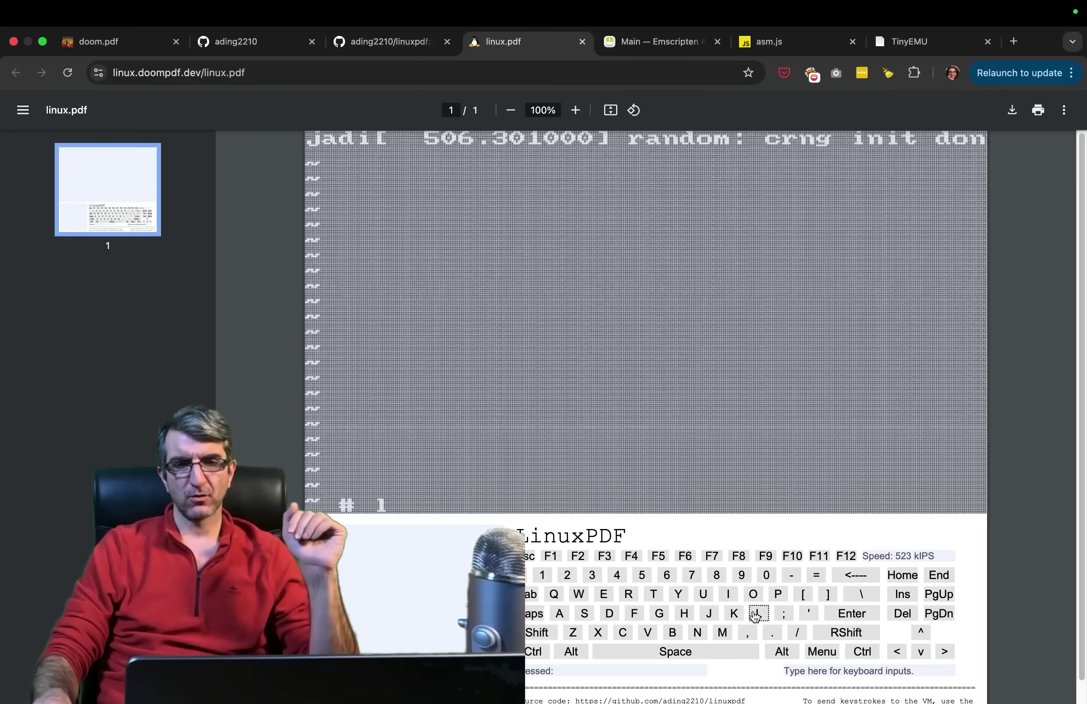
pyautogui.click(585, 614)
pyautogui.click(869, 621)
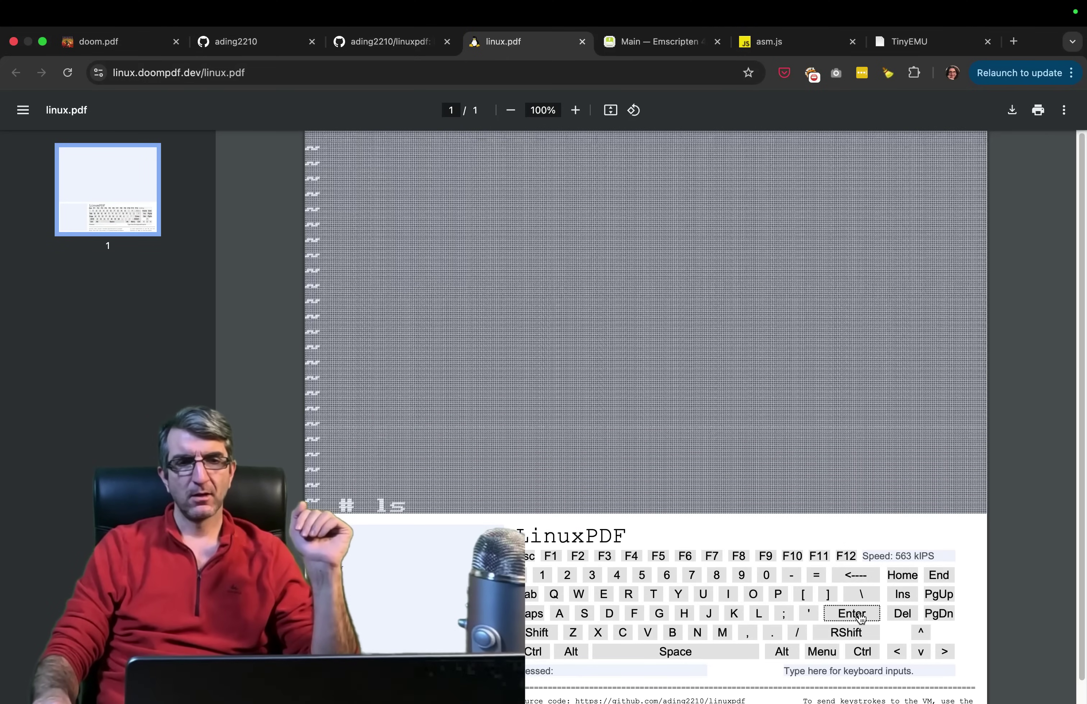
pyautogui.click(871, 667)
pyautogui.write('uan')
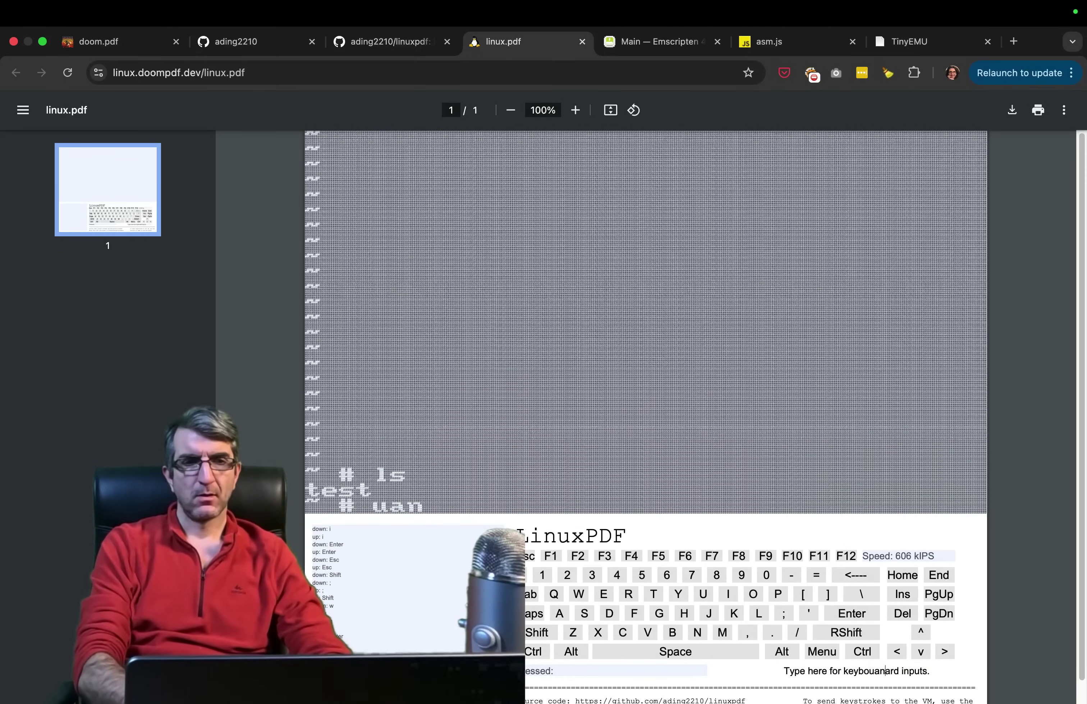
pyautogui.press('BackSpace')
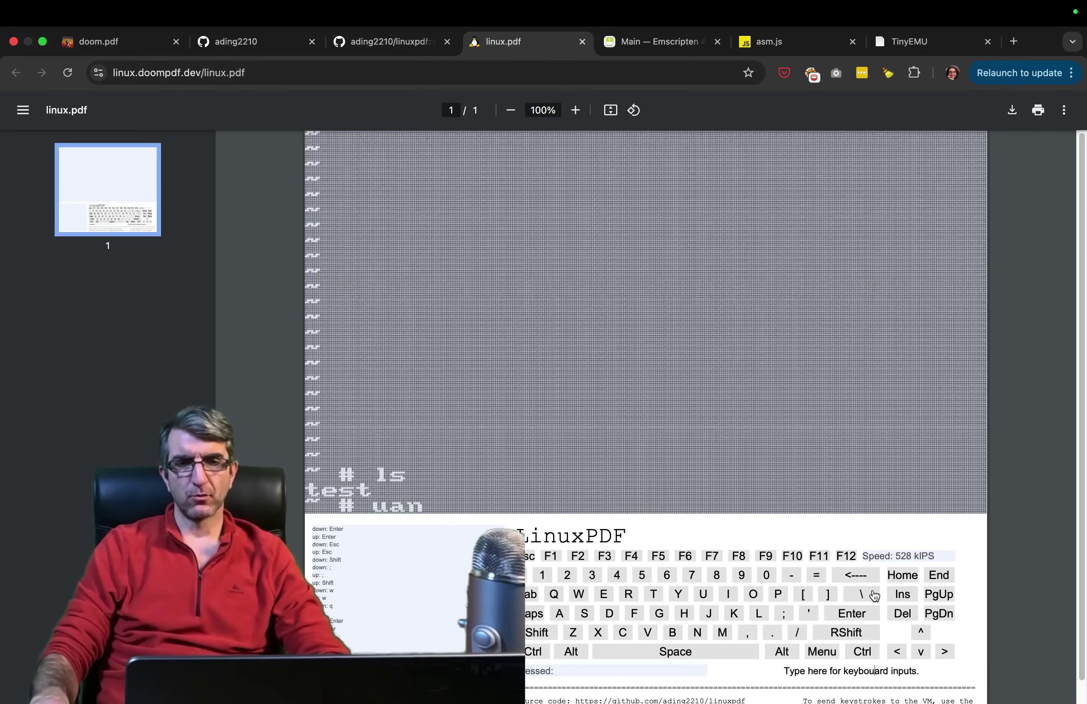
pyautogui.click(859, 577)
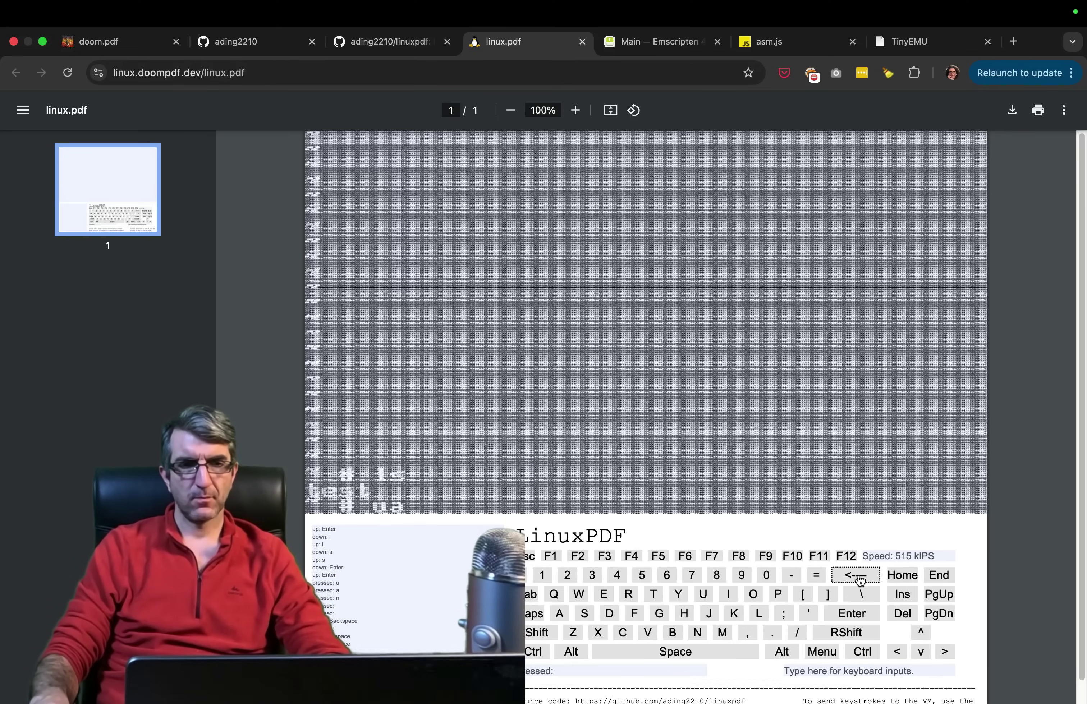
pyautogui.click(862, 614)
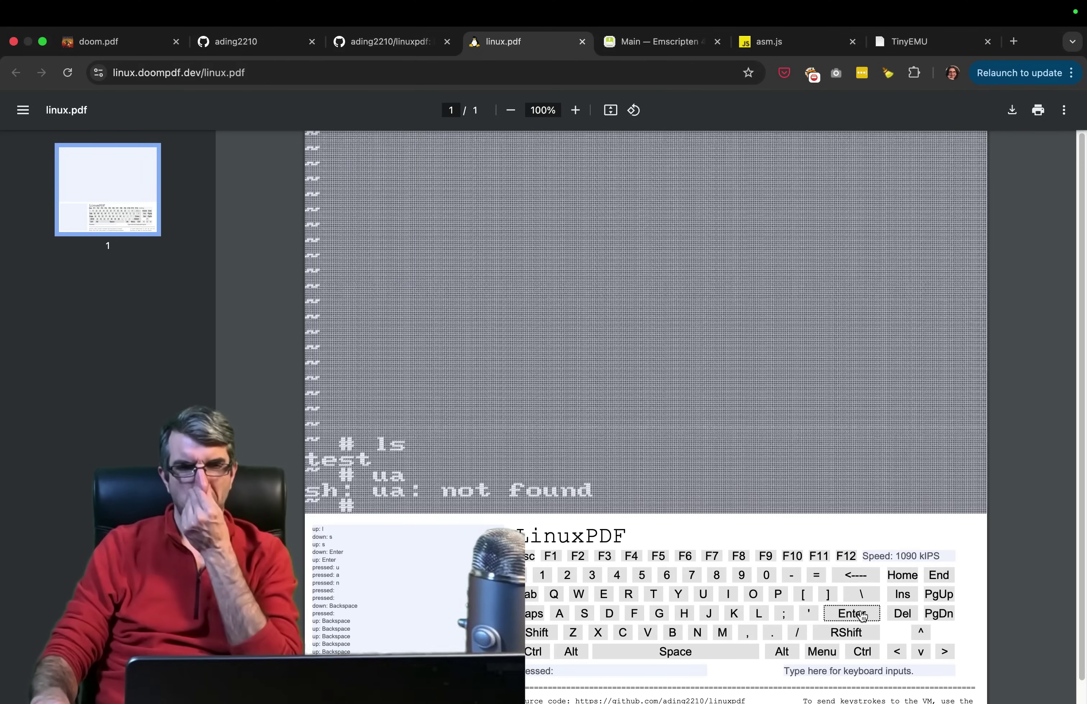
# Step: Run uname -a in the LinuxPDF terminal to print the system and kernel information
pyautogui.click(834, 667)
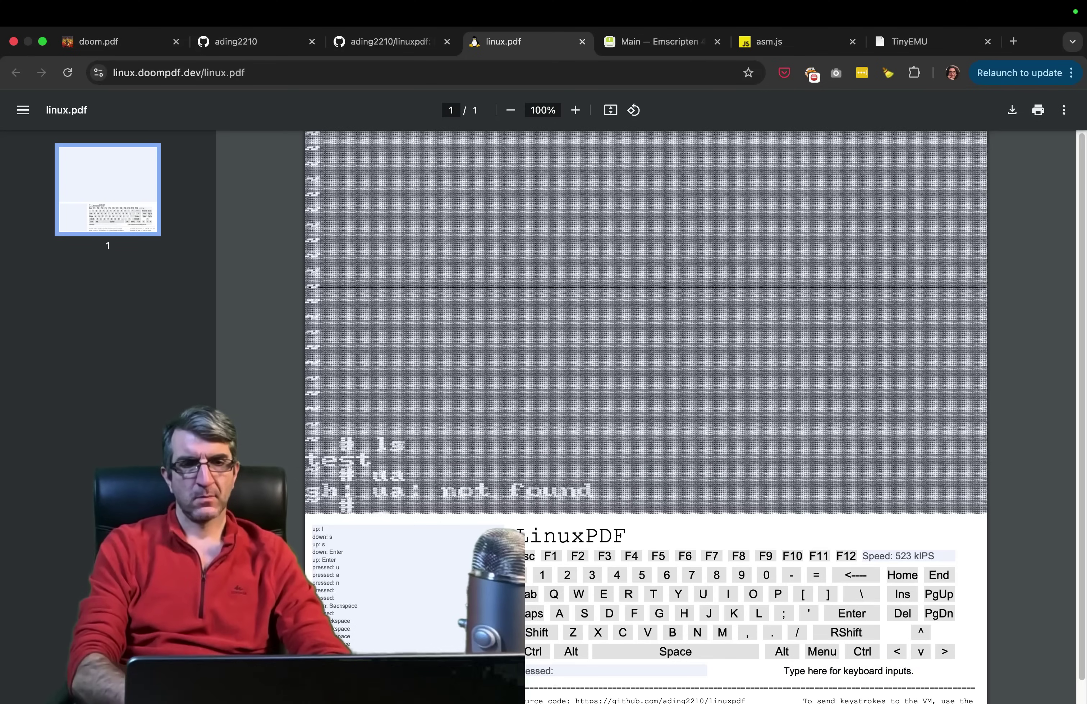
pyautogui.write('uname')
pyautogui.click(791, 575)
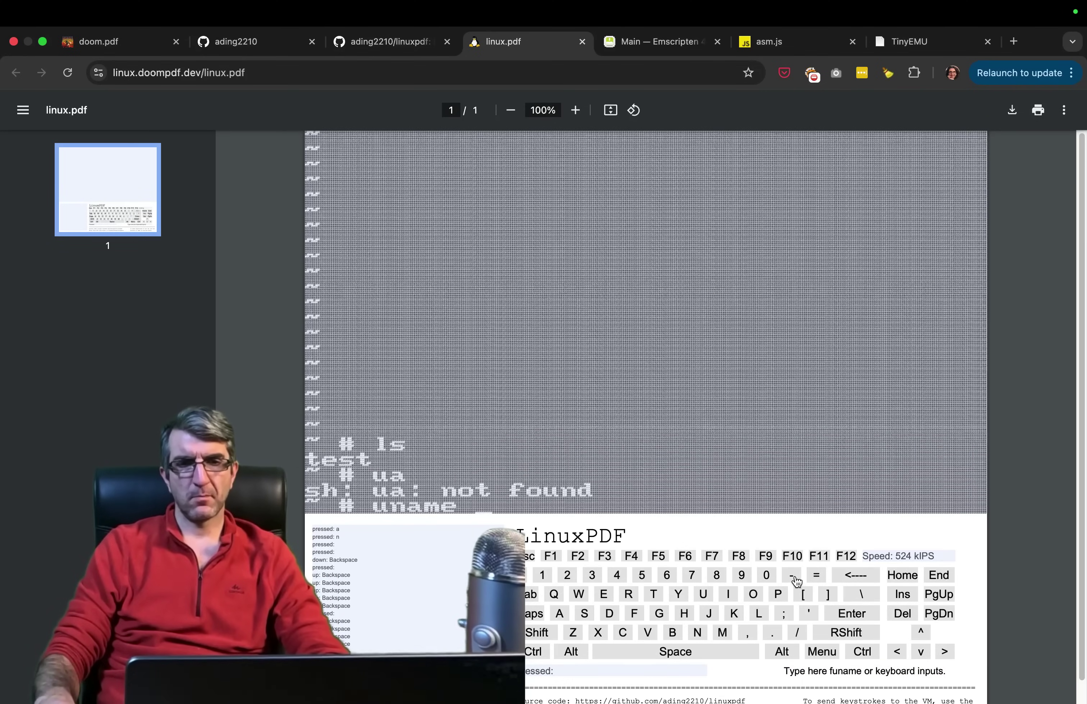
pyautogui.click(560, 613)
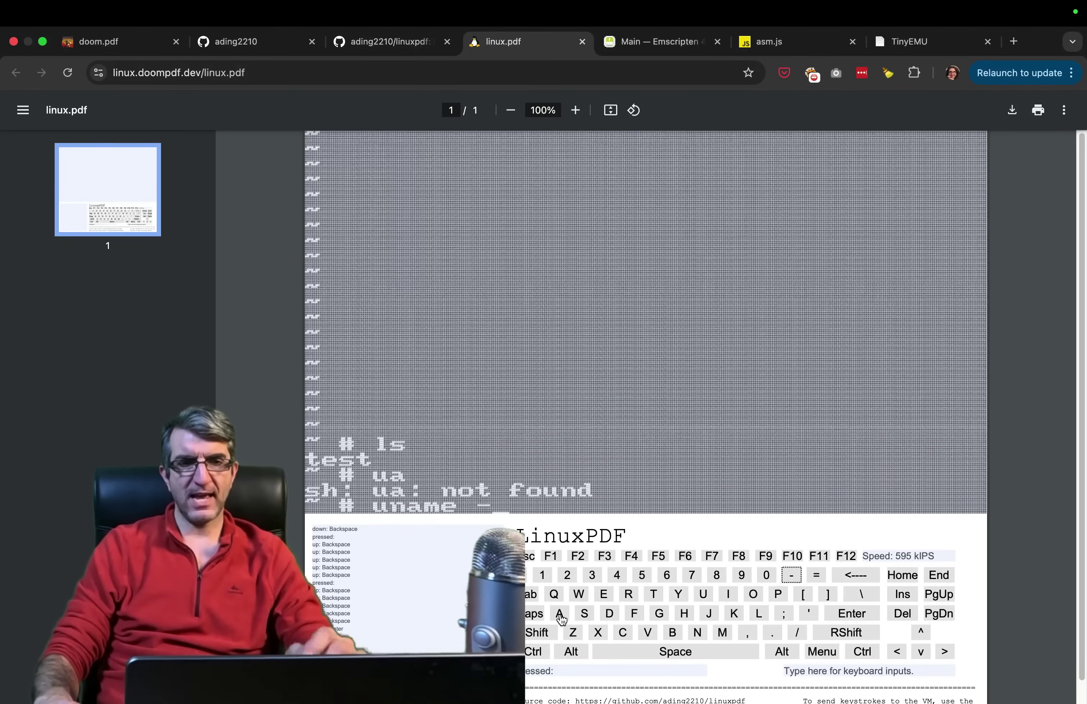
pyautogui.click(851, 614)
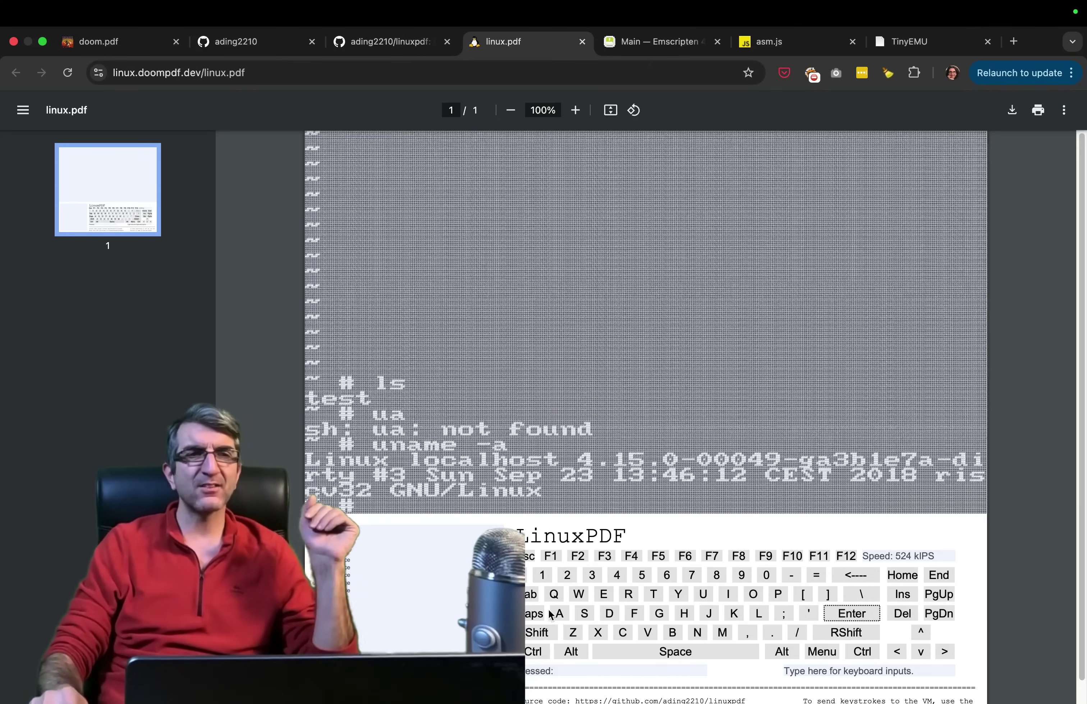
# Step: Switch to the GitHub profile page of the LinuxPDF project's author
pyautogui.click(266, 51)
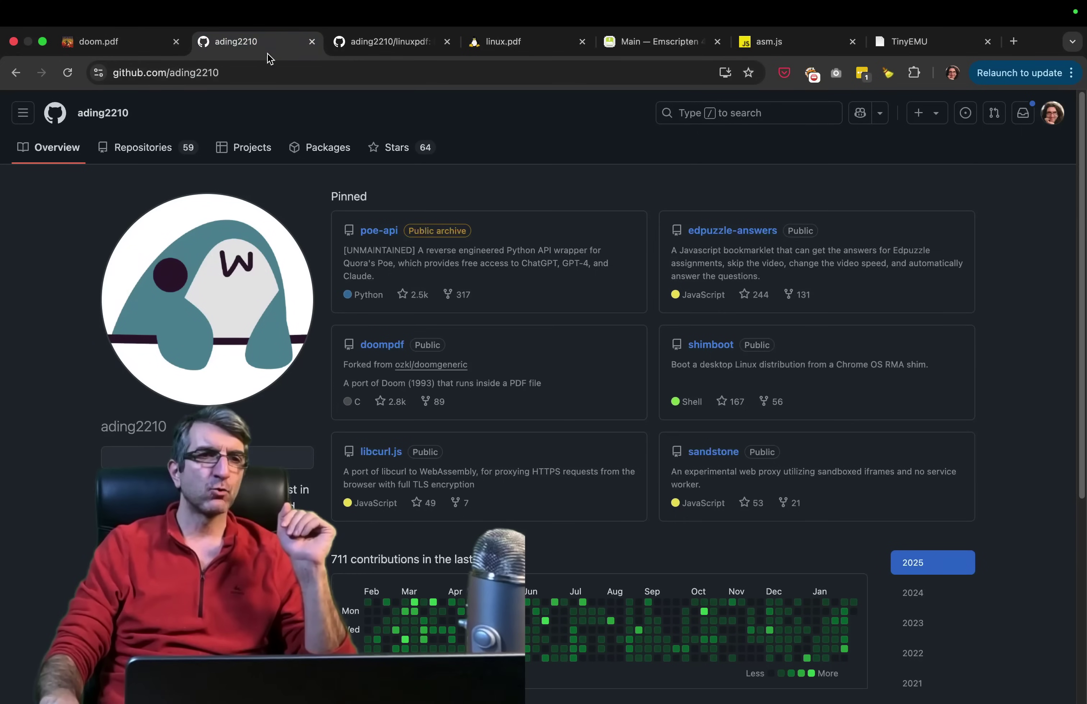